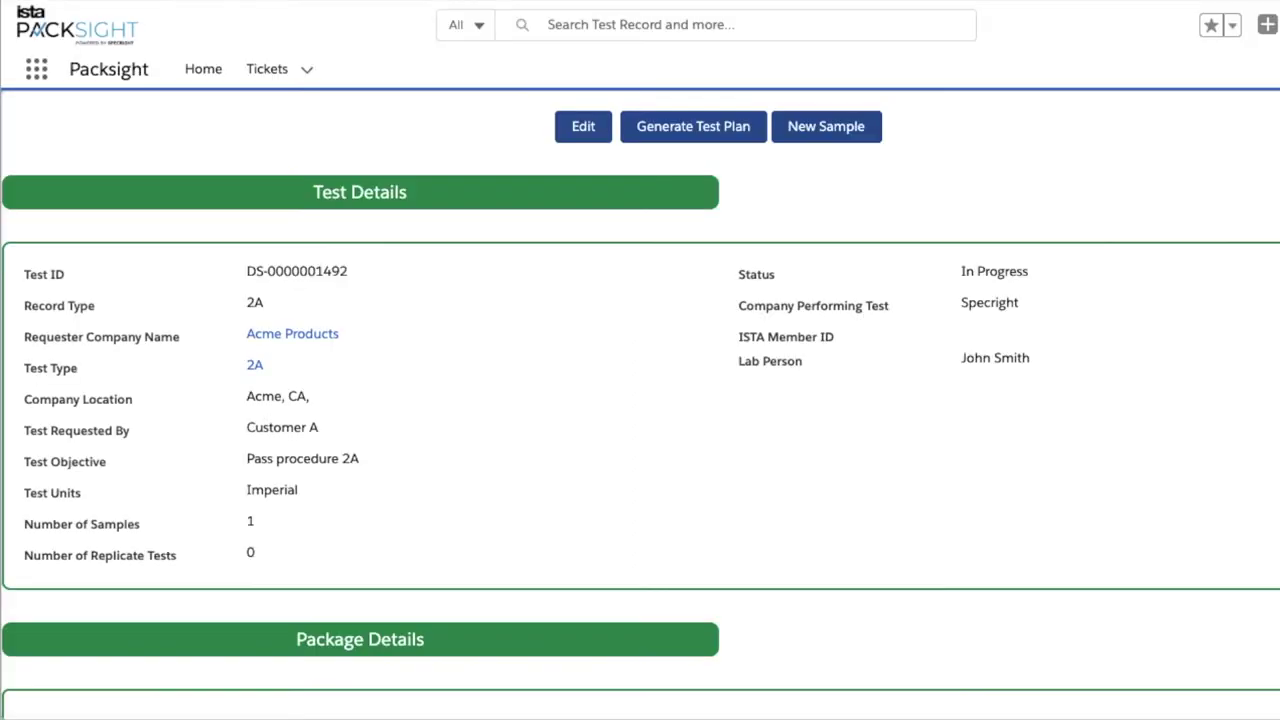
# Step: Check the Test Path selections and generate the ISTA 2A test plan from this record
pyautogui.scroll(-15, 640, 400)
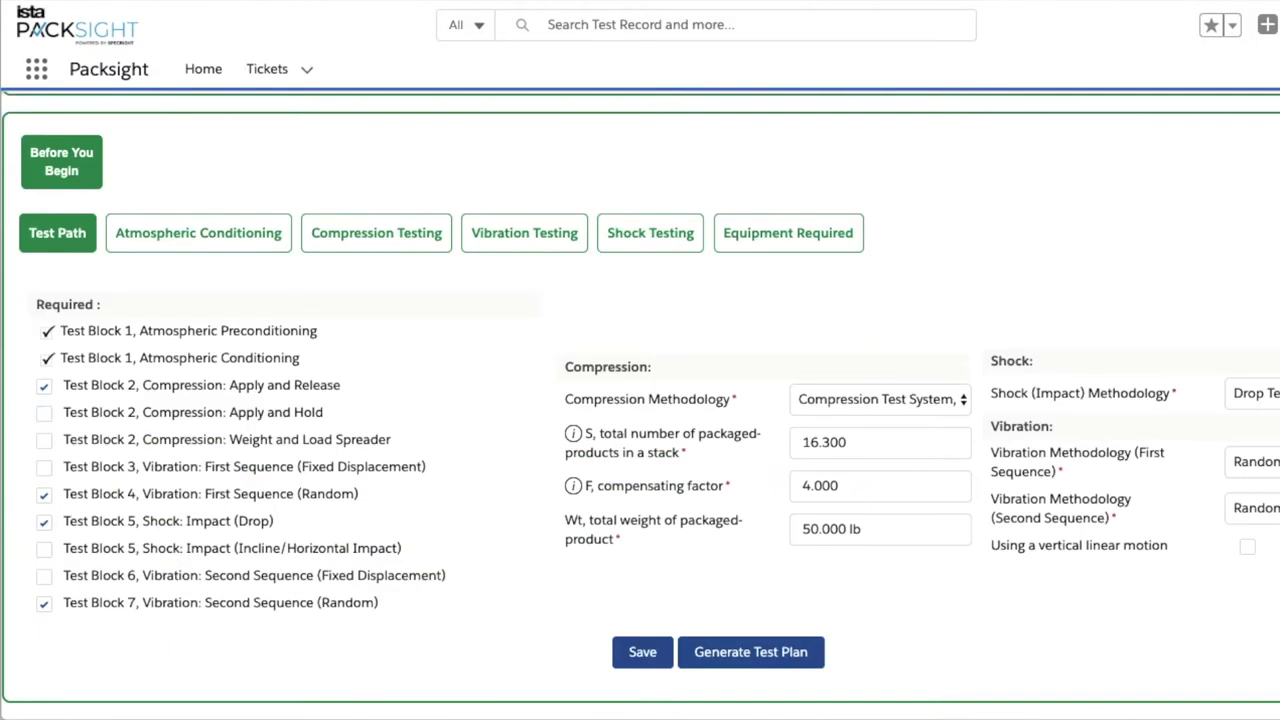
pyautogui.scroll(15, 640, 400)
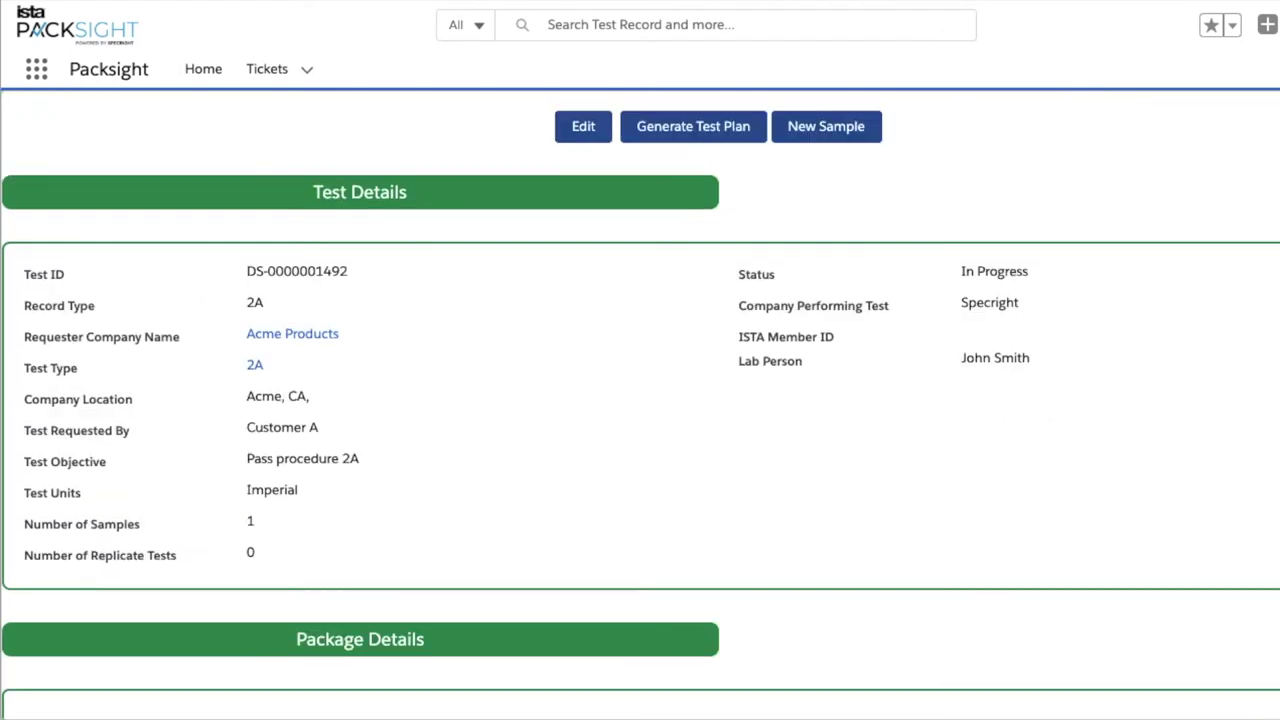
pyautogui.click(688, 127)
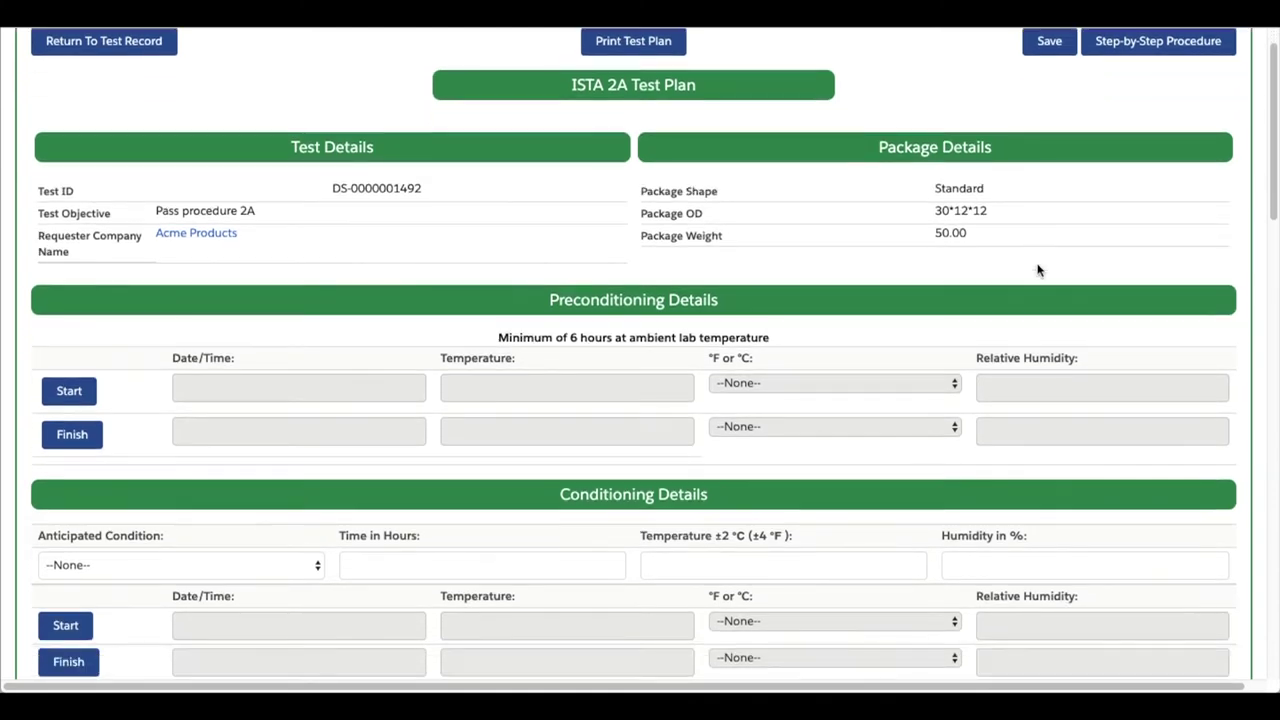
pyautogui.scroll(-3, 1037, 268)
pyautogui.scroll(-10, 1037, 268)
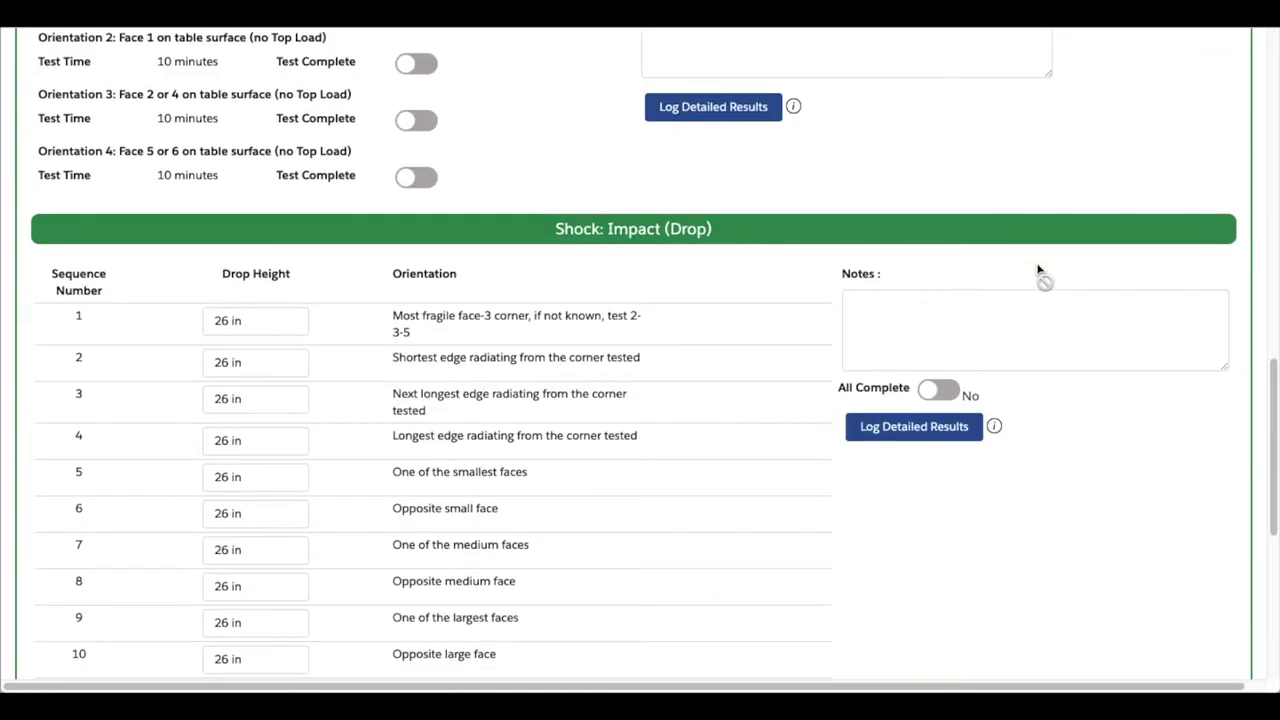
pyautogui.scroll(1, 1037, 268)
pyautogui.scroll(5, 1037, 268)
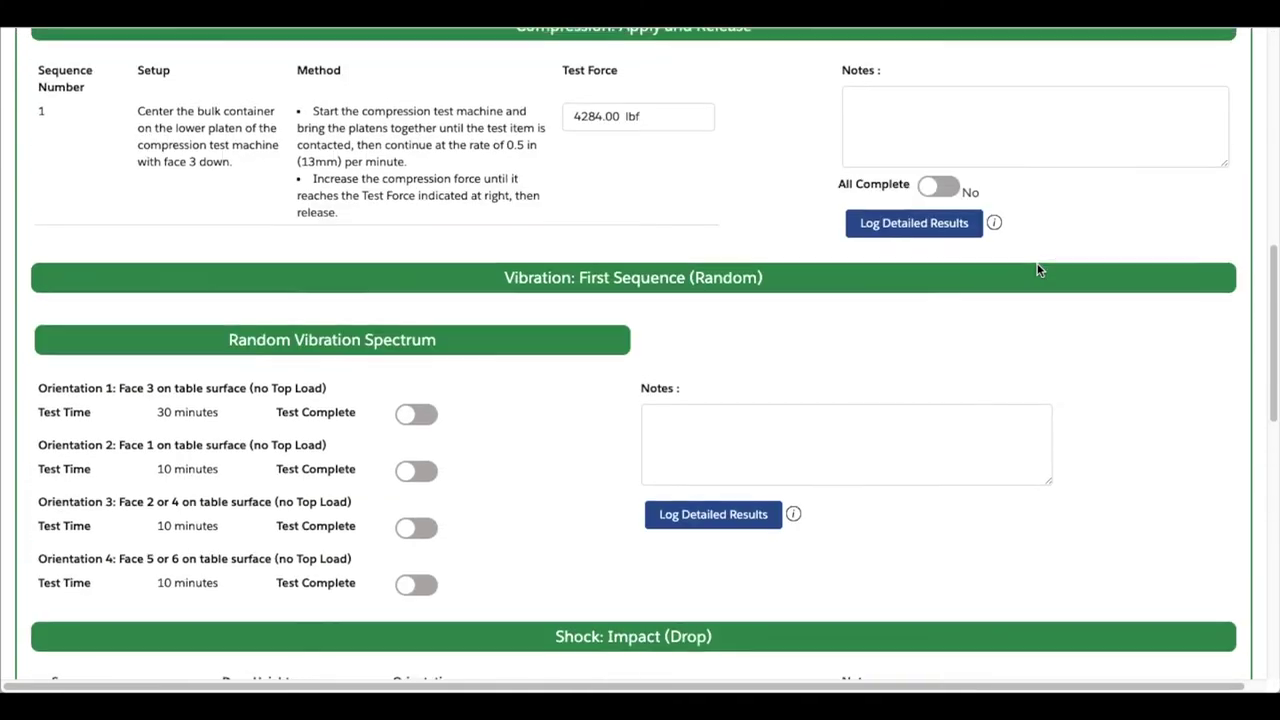
pyautogui.scroll(3, 1037, 268)
pyautogui.scroll(7, 1037, 268)
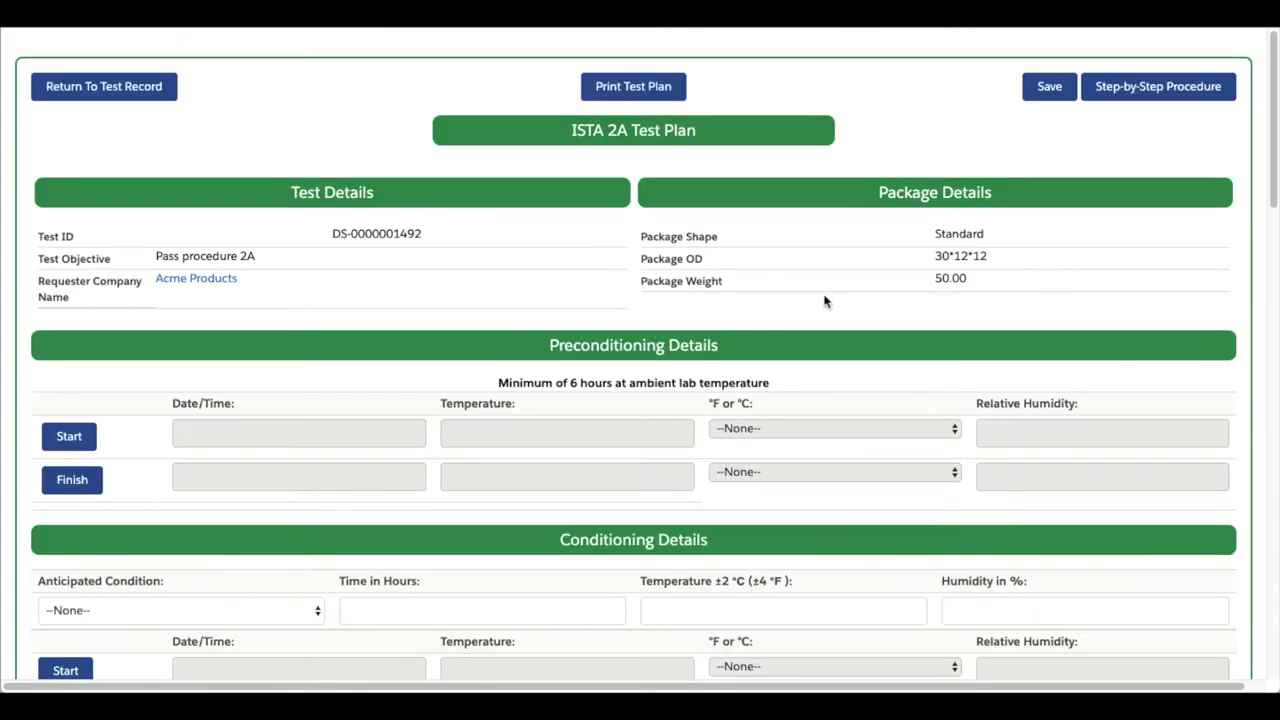
pyautogui.scroll(-1, 830, 300)
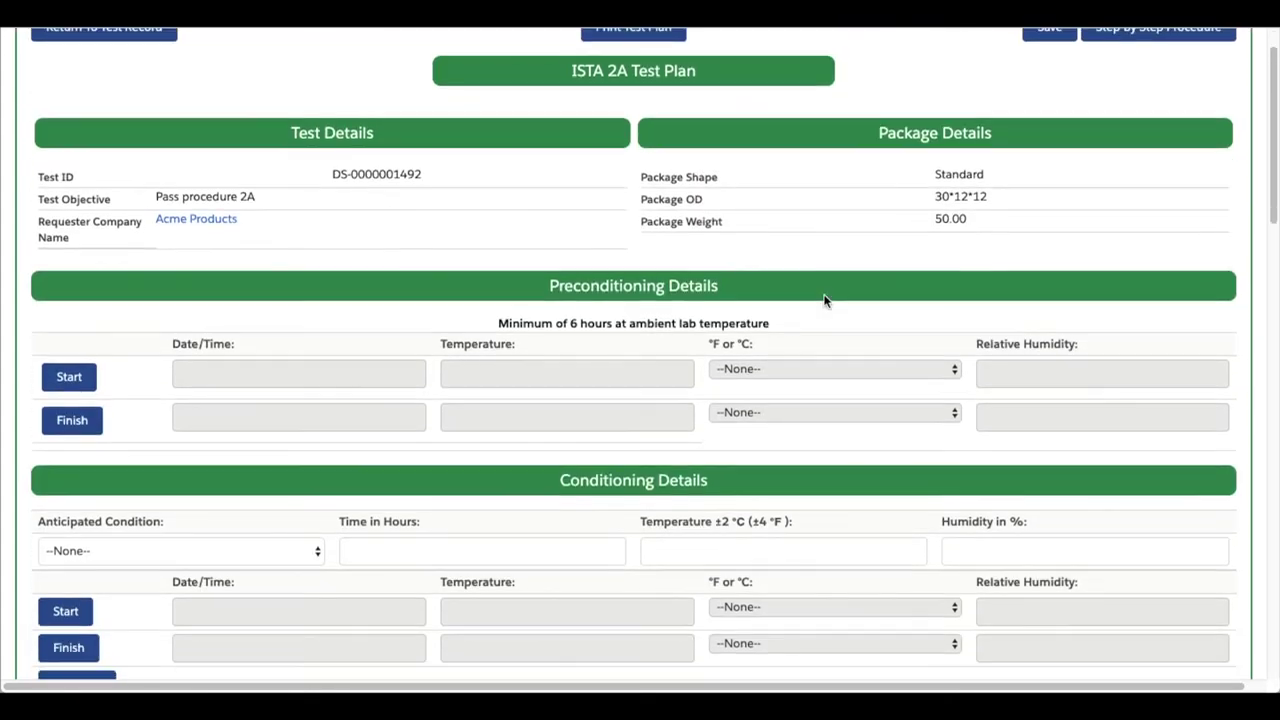
# Step: Log the preconditioning start on 2/4/2020 at 75 °F and 50% relative humidity
pyautogui.click(83, 383)
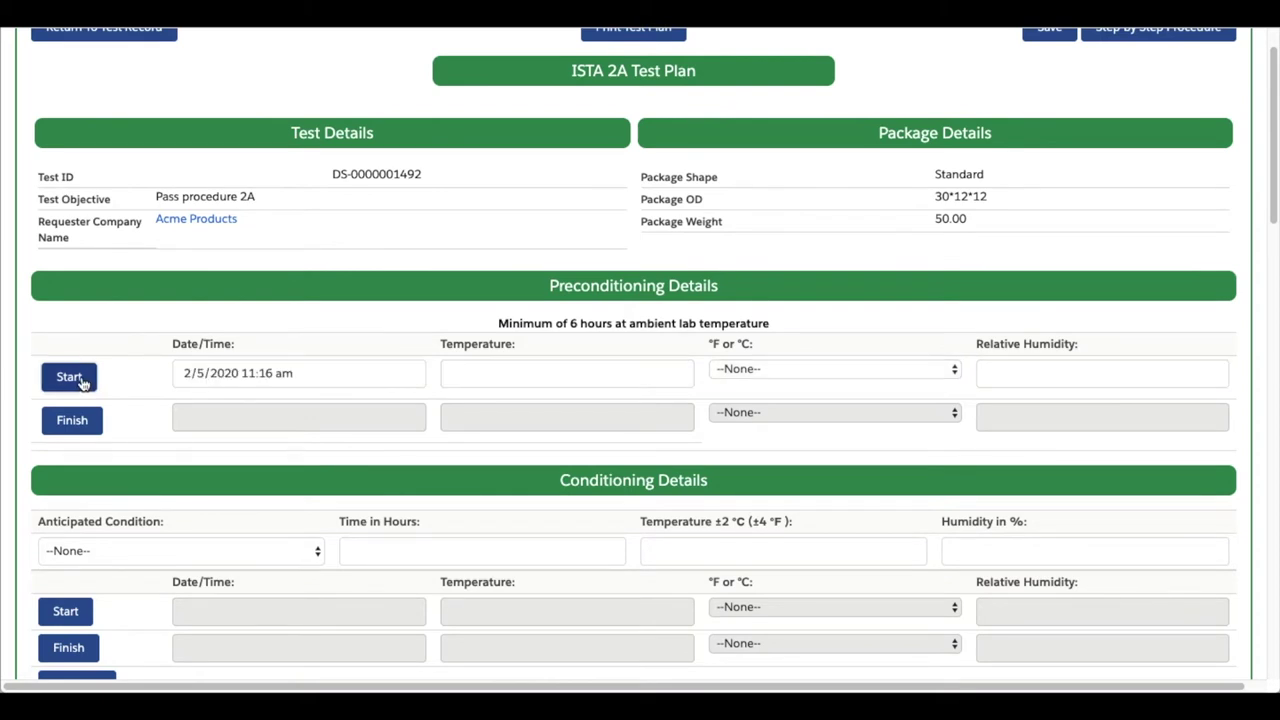
pyautogui.click(250, 372)
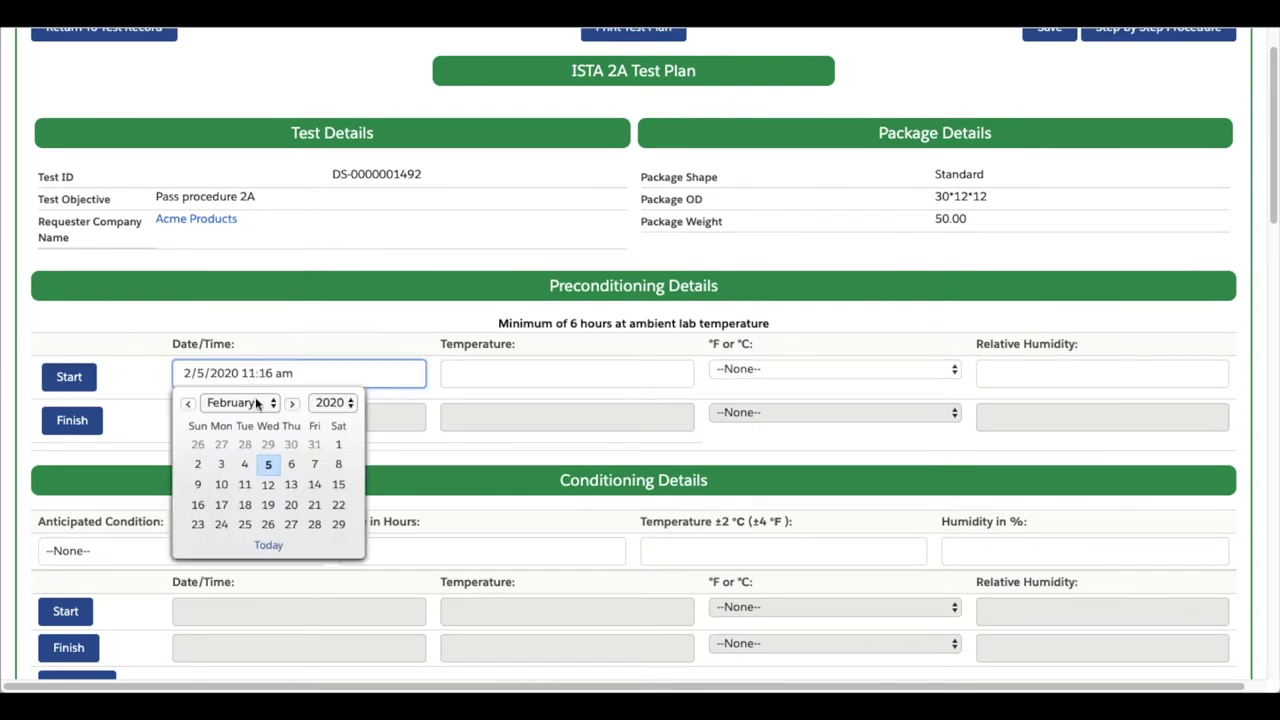
pyautogui.click(246, 463)
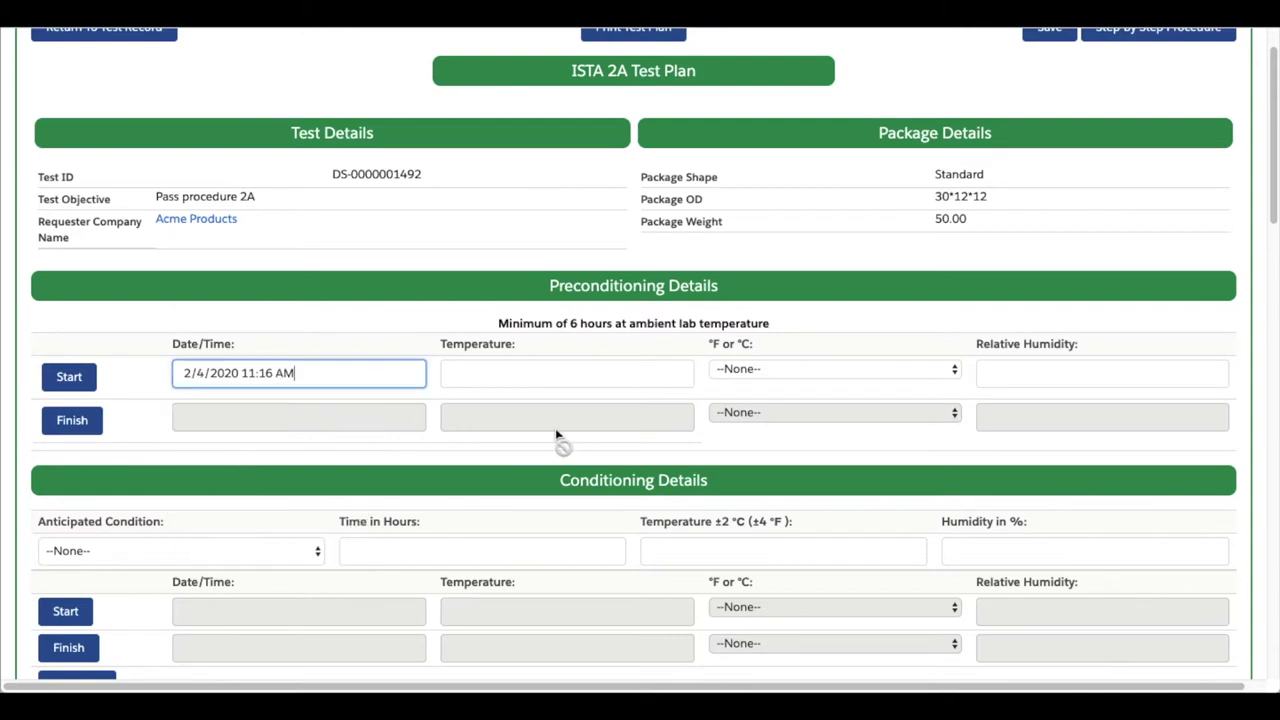
pyautogui.click(494, 379)
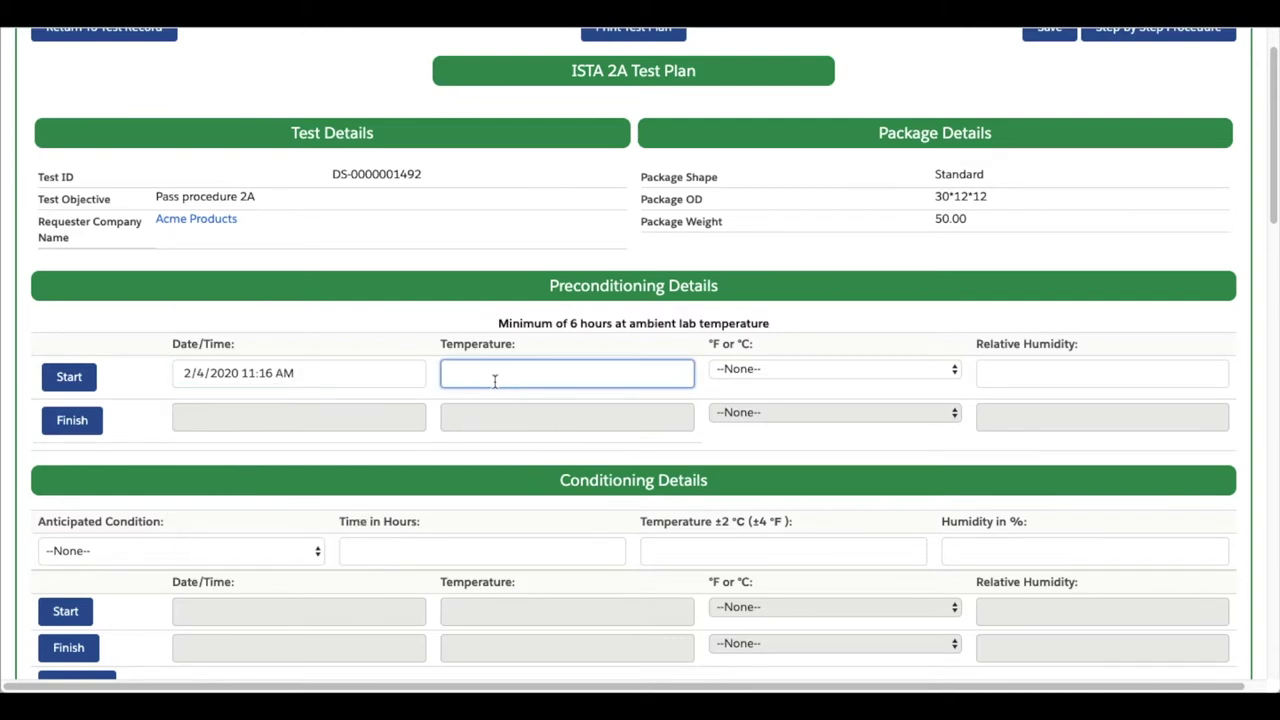
pyautogui.click(851, 369)
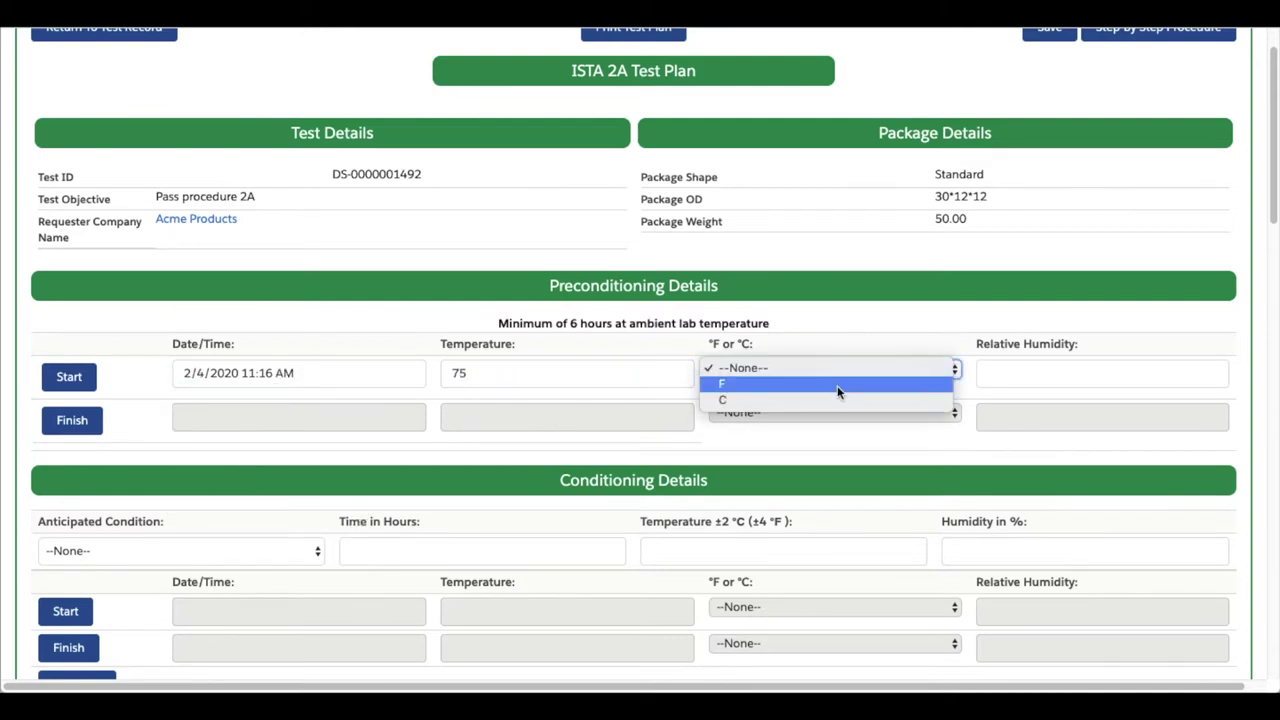
pyautogui.click(889, 383)
pyautogui.click(1038, 371)
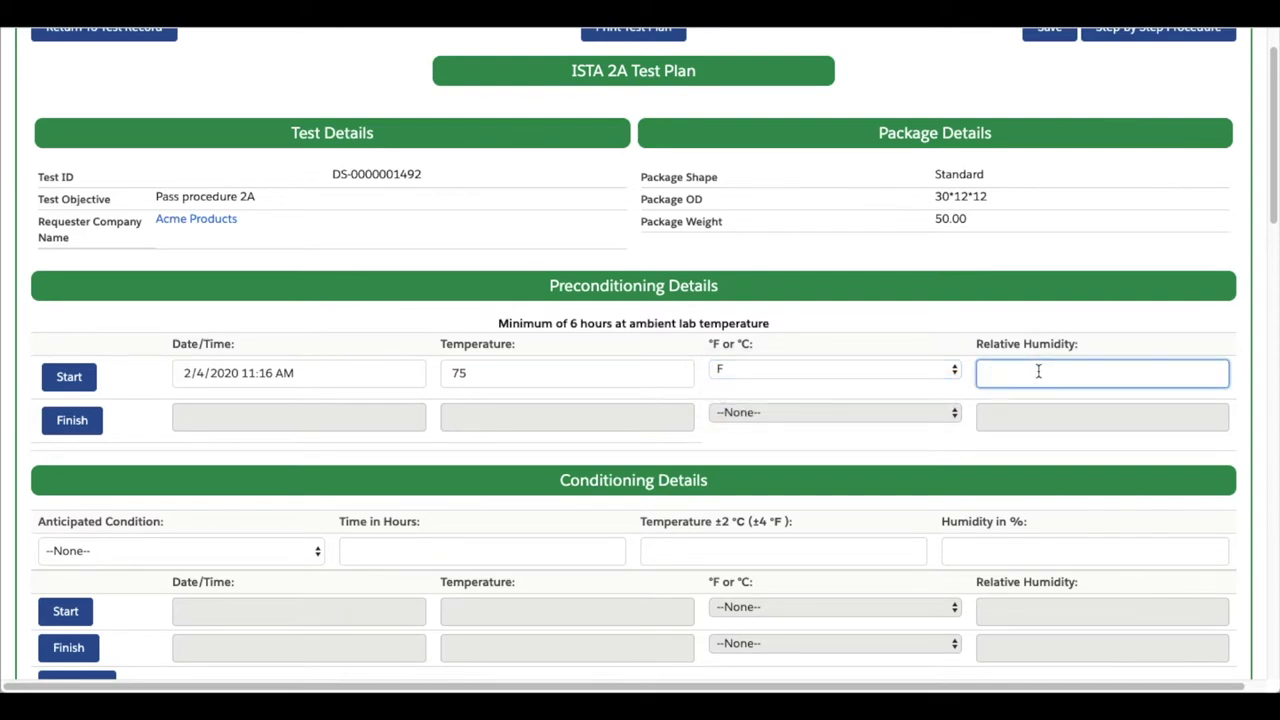
# Step: Log the preconditioning finish on 2/5/2020 at 75 °F and 50% relative humidity
pyautogui.click(64, 423)
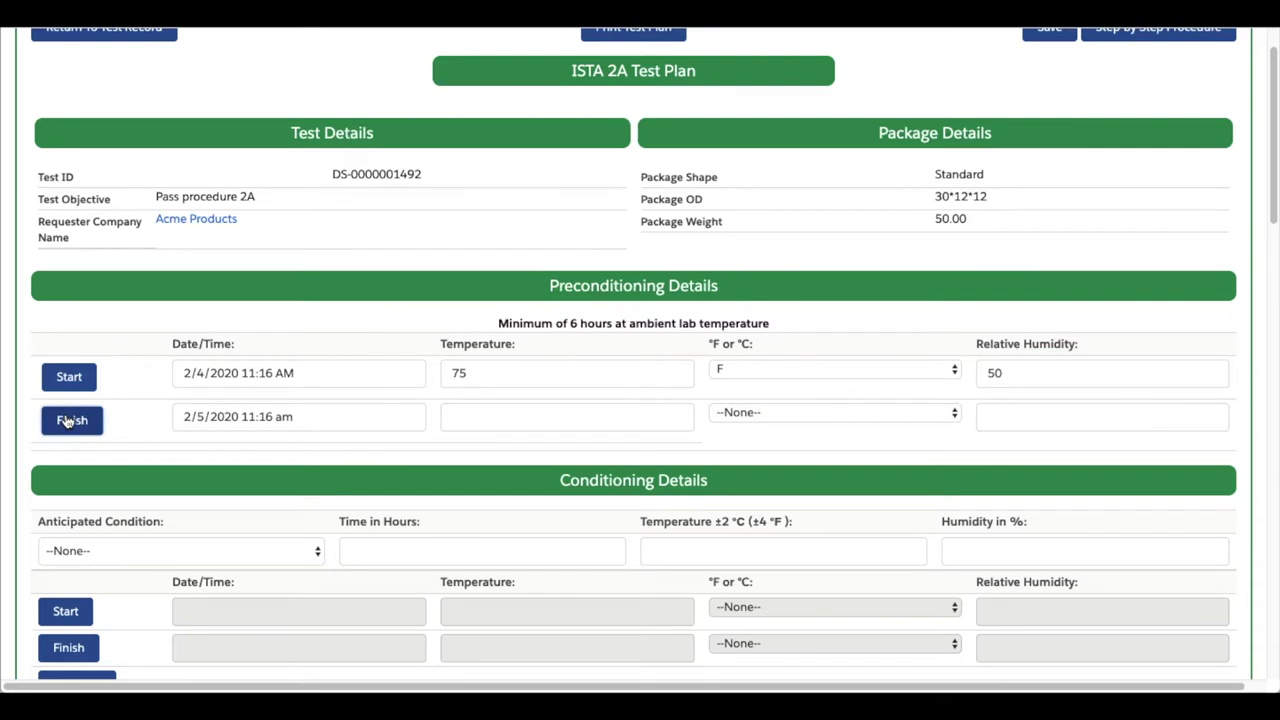
pyautogui.click(525, 422)
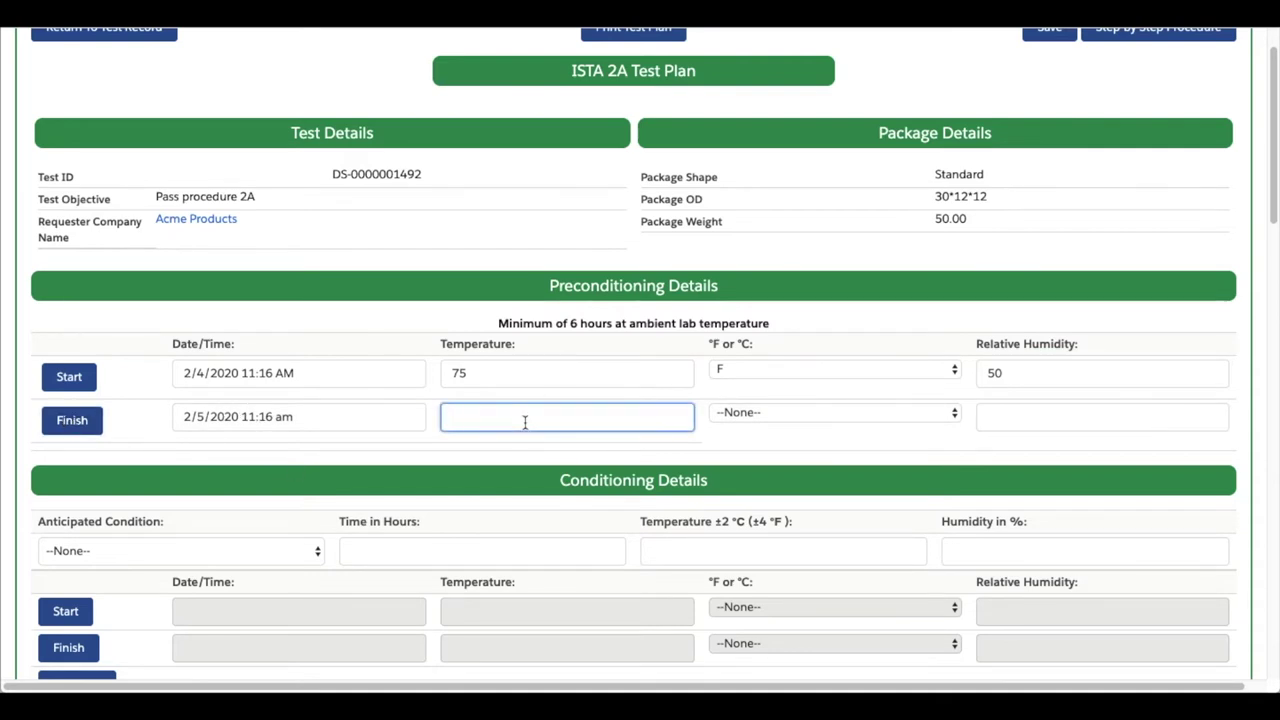
pyautogui.click(903, 415)
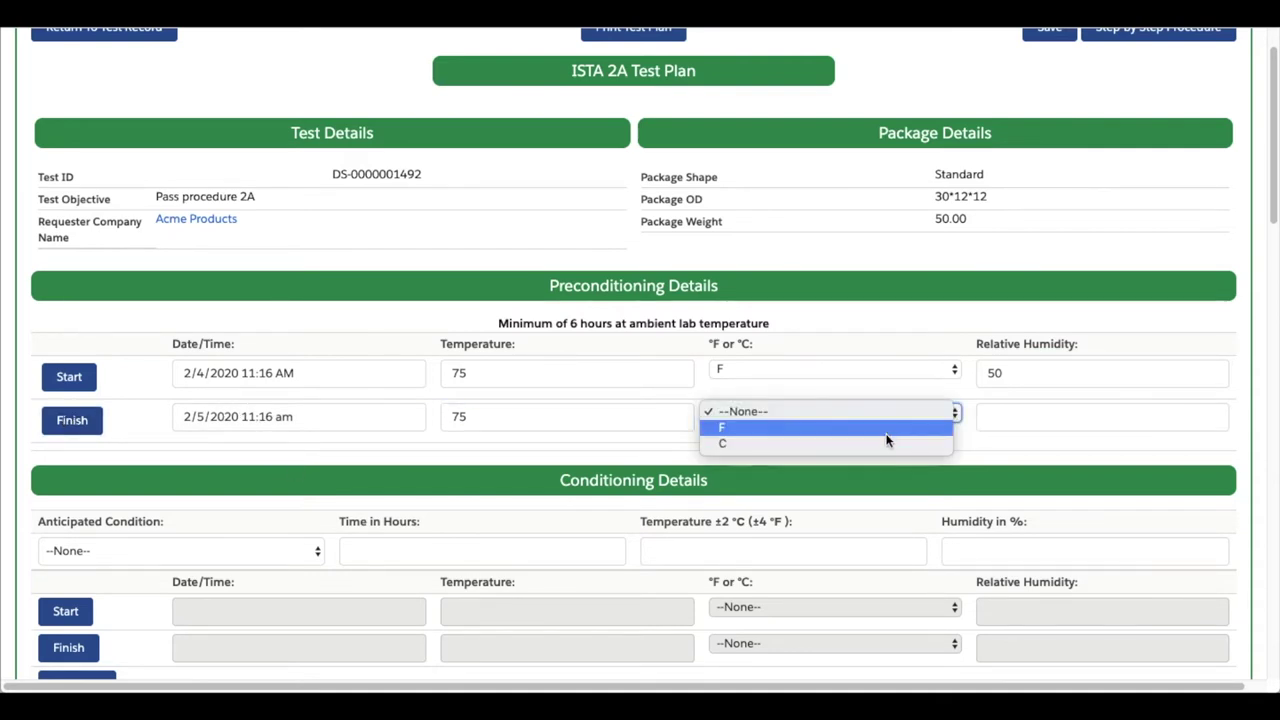
pyautogui.click(889, 432)
pyautogui.click(988, 417)
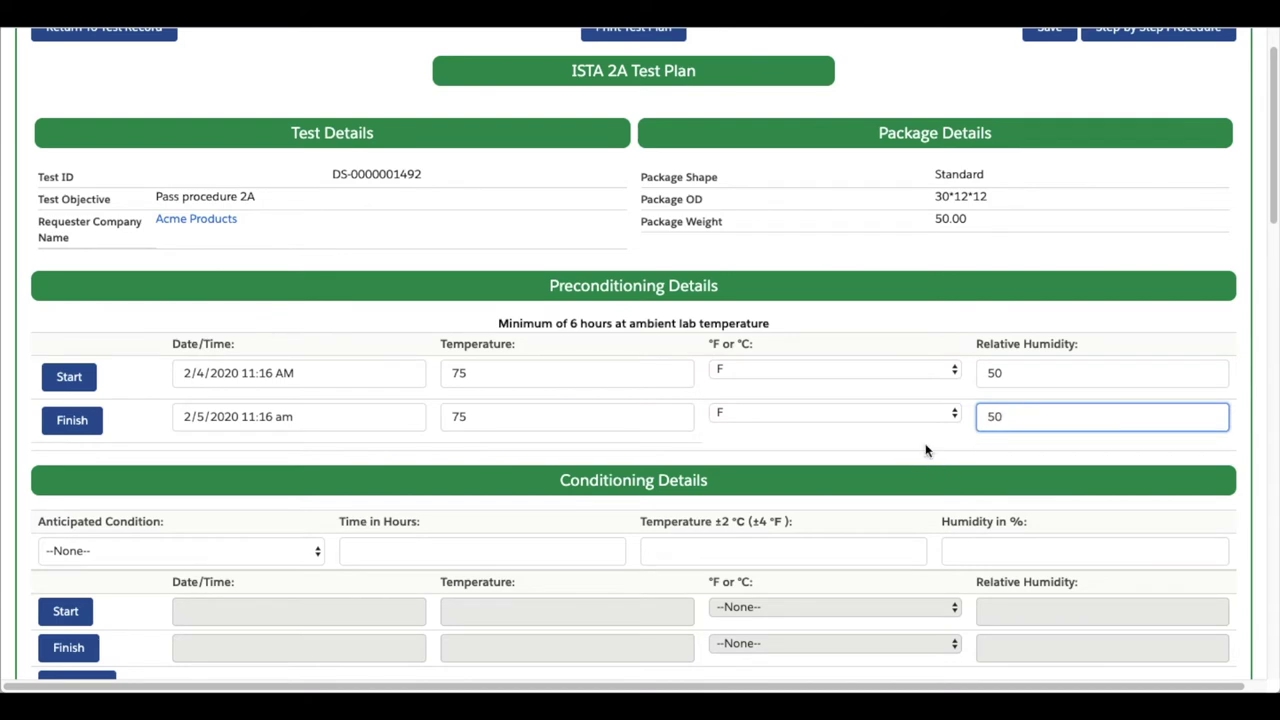
pyautogui.click(858, 419)
pyautogui.scroll(-2, 858, 419)
# Step: Set the anticipated conditioning to Hot, Humid, then, Extreme Heat, Moderate RH
pyautogui.scroll(-2, 858, 427)
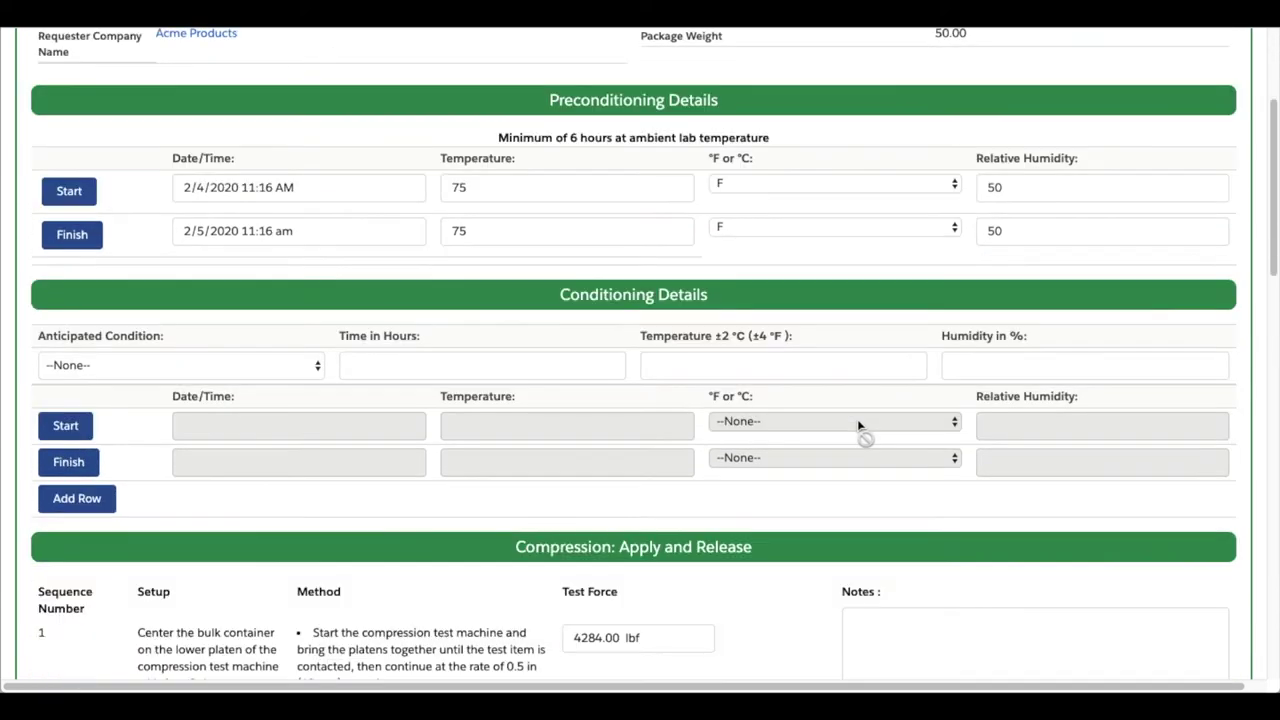
pyautogui.click(182, 367)
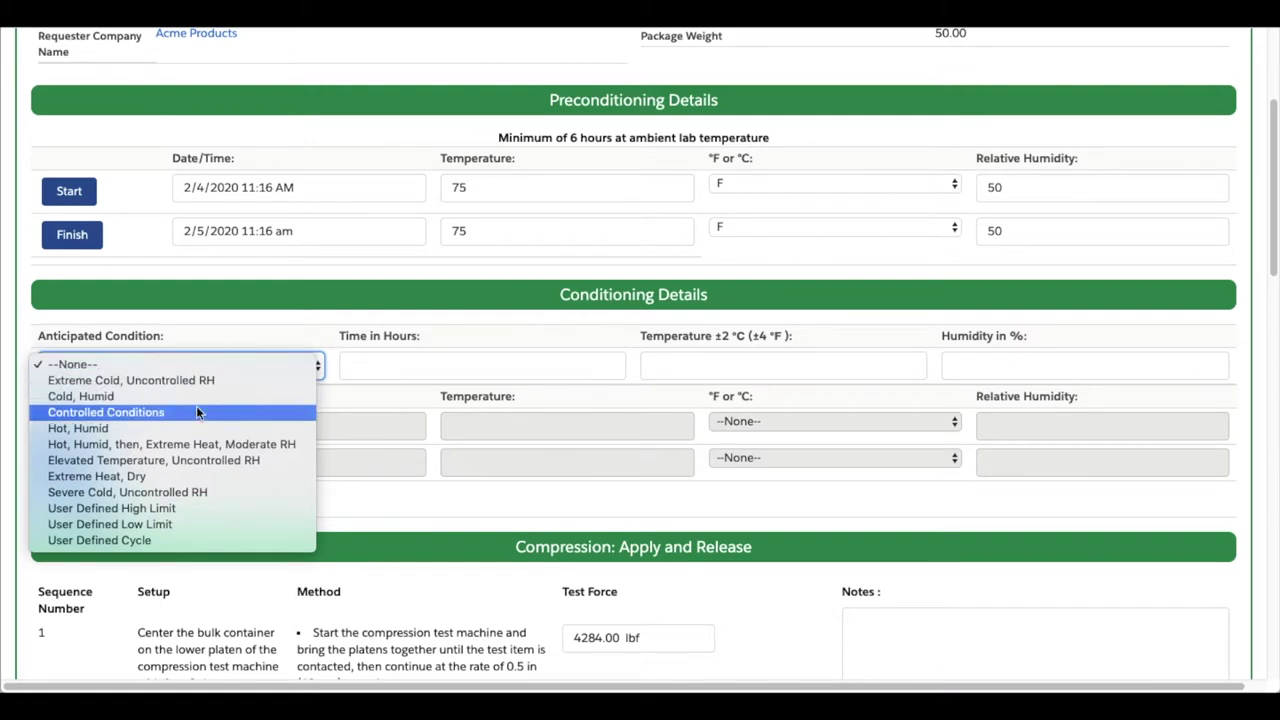
pyautogui.click(187, 445)
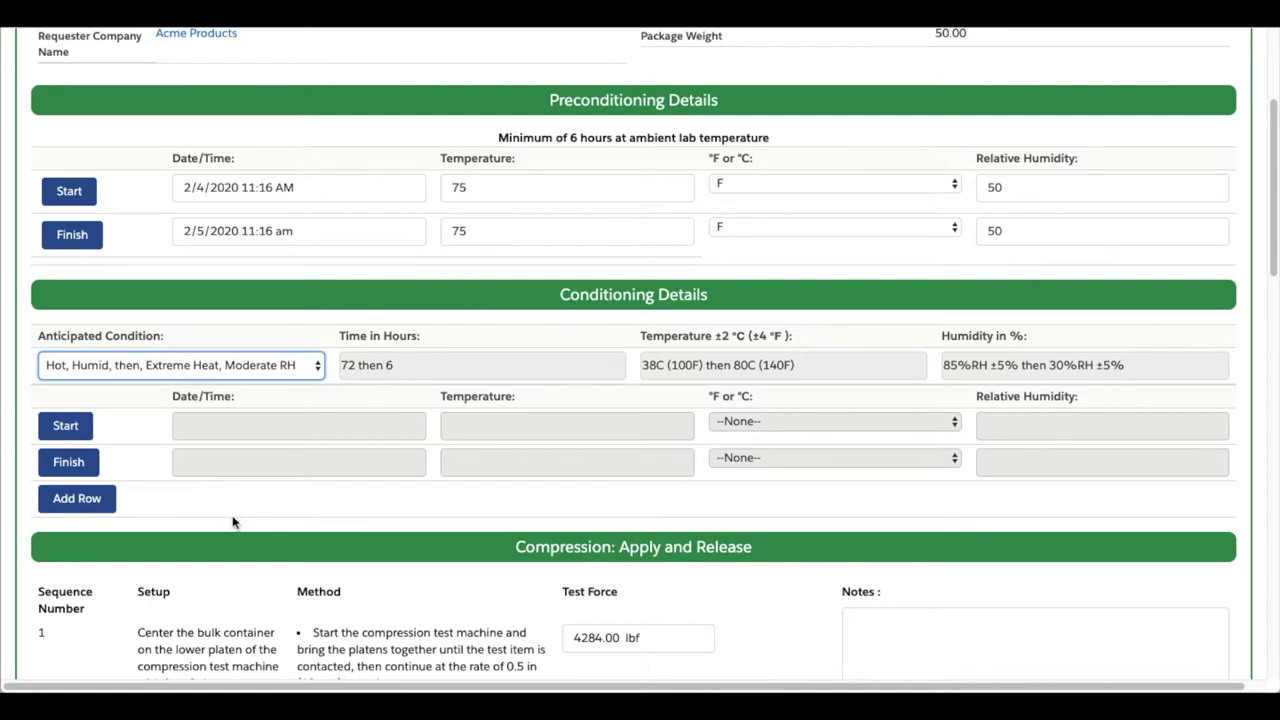
# Step: Add a second start/finish row pair and stamp the first pair's start and finish times
pyautogui.click(76, 498)
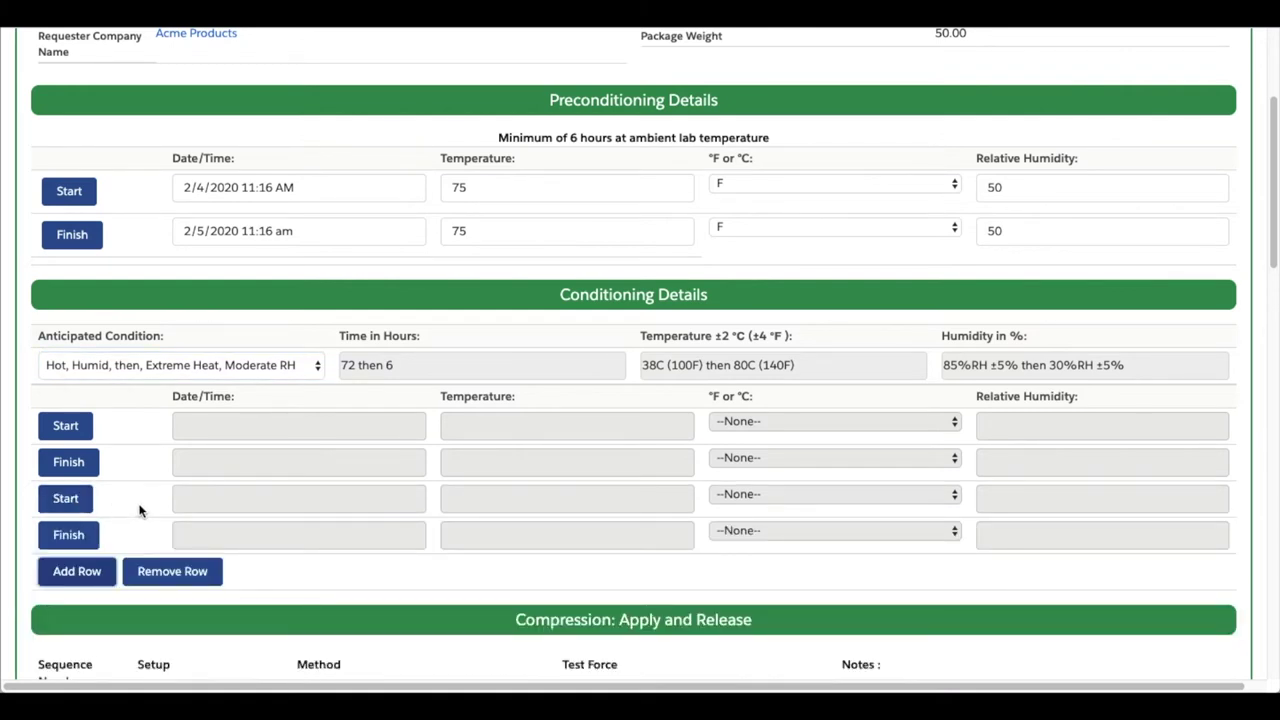
pyautogui.click(73, 429)
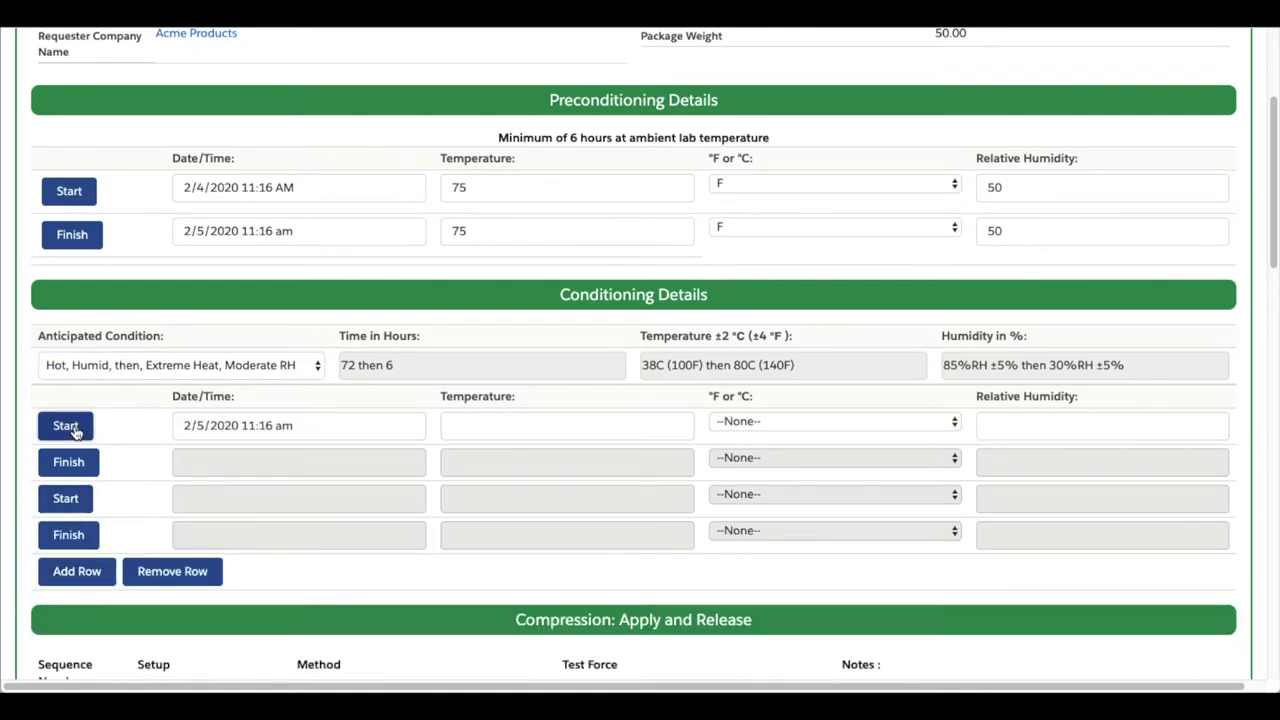
pyautogui.click(66, 461)
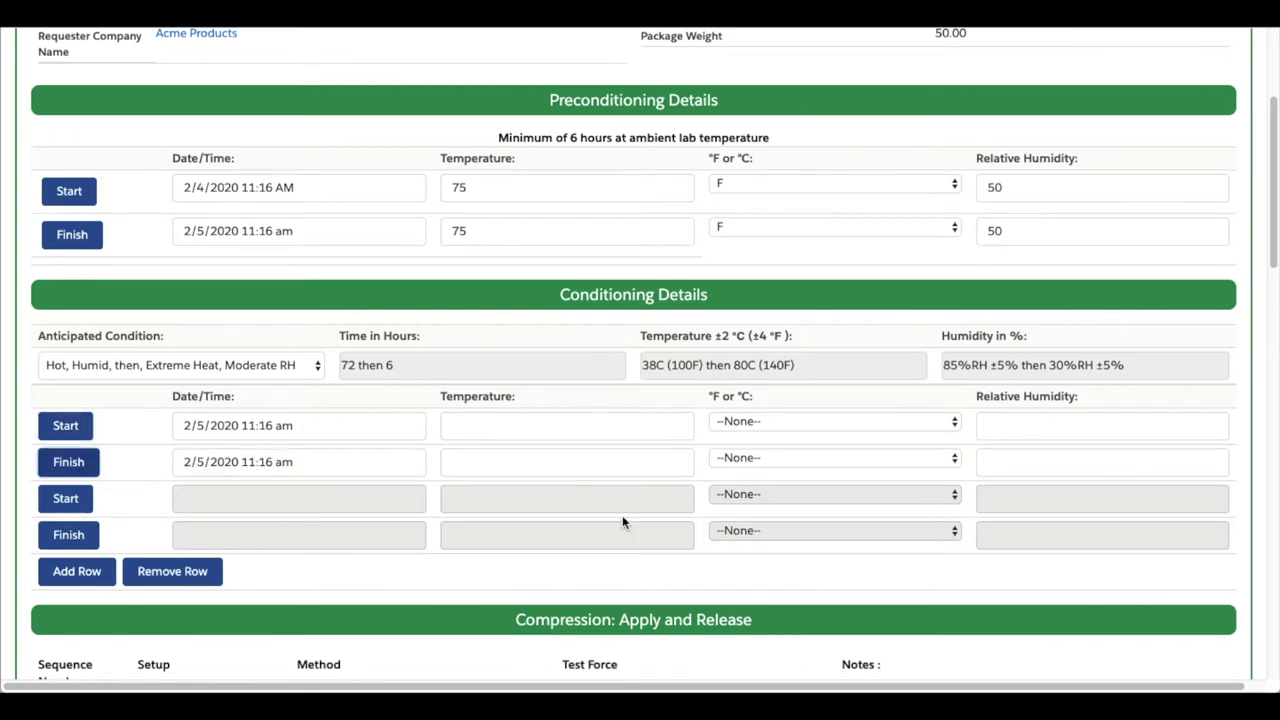
pyautogui.scroll(-4, 625, 515)
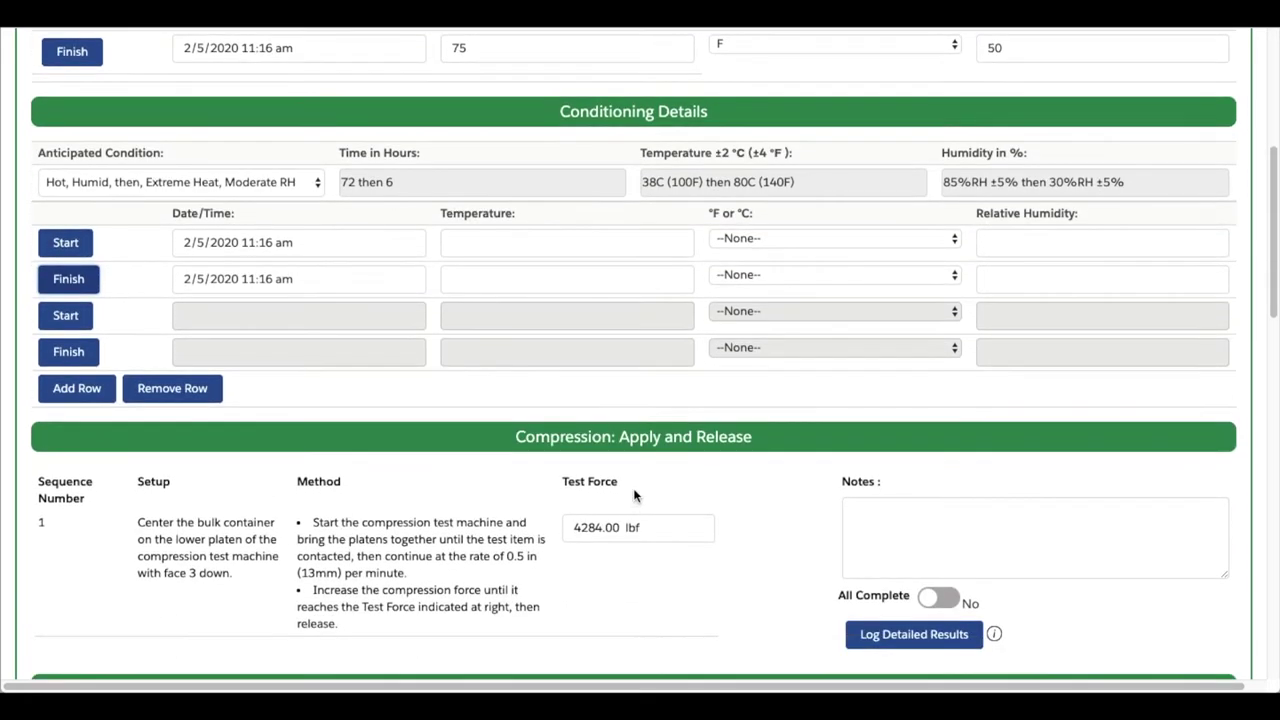
# Step: Mark the Compression: Apply and Release test All Complete with the note 'All good'
pyautogui.scroll(-3, 634, 495)
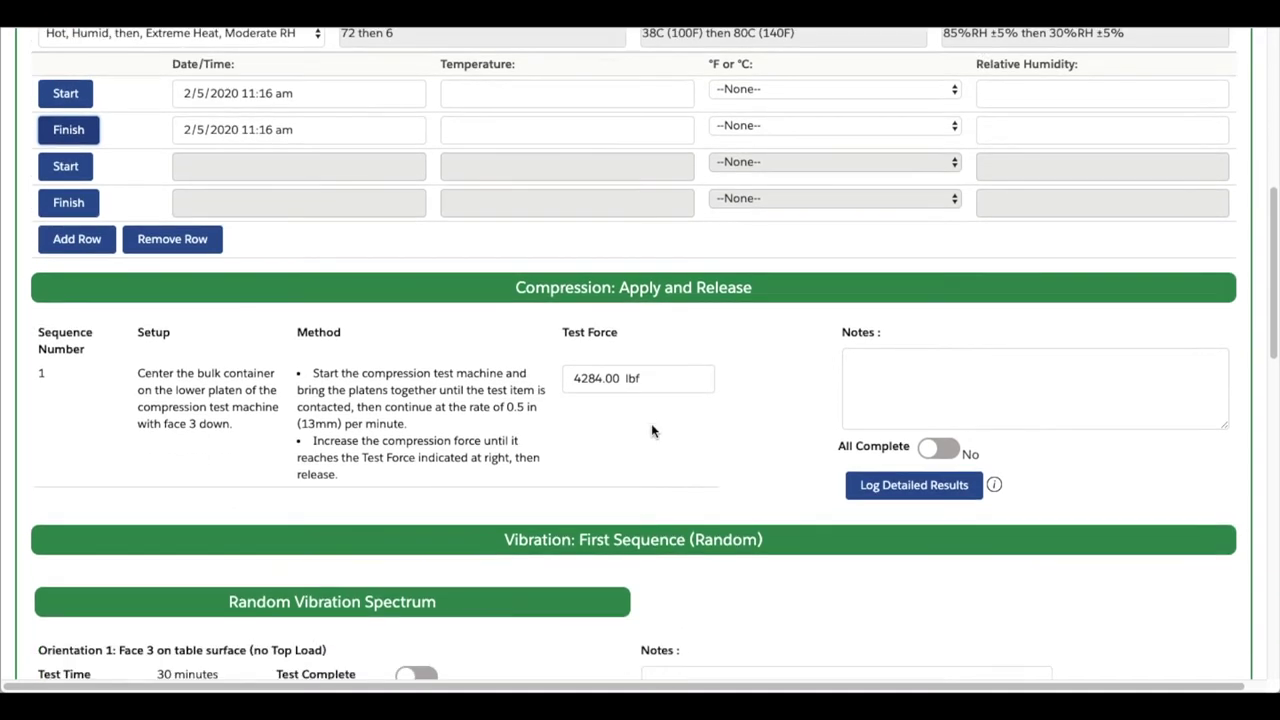
pyautogui.click(932, 450)
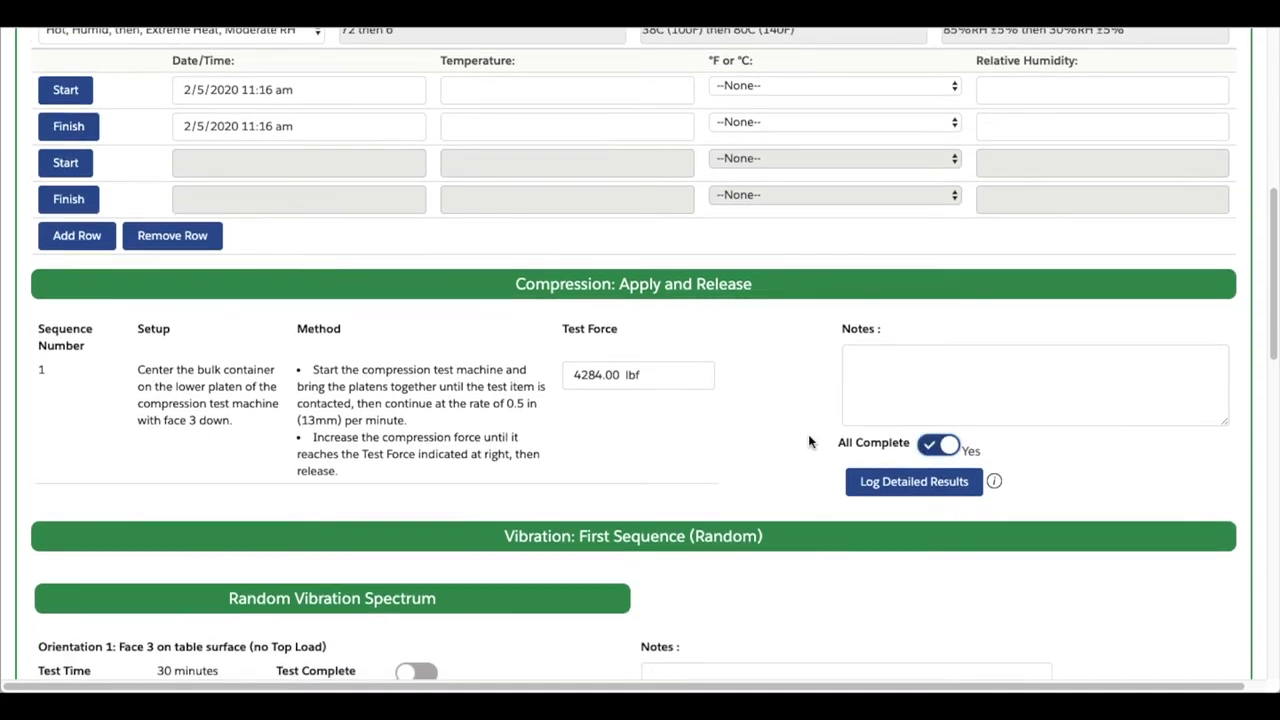
pyautogui.scroll(-3, 810, 441)
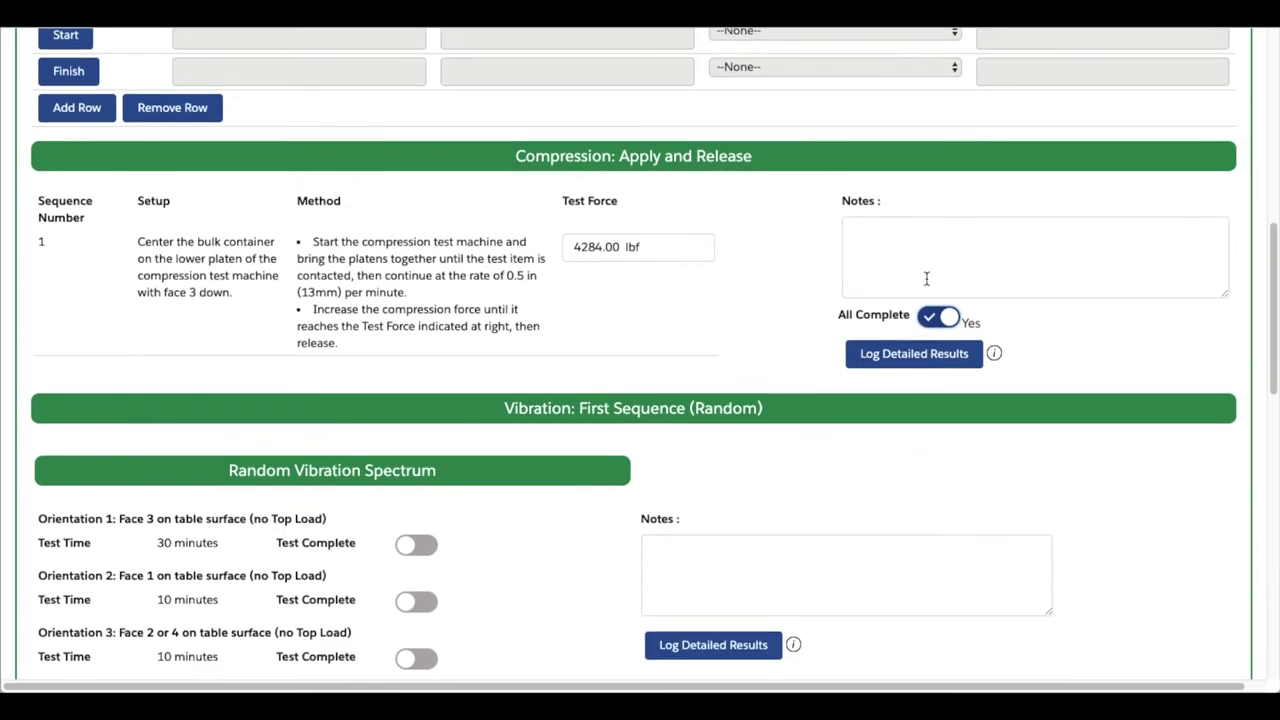
pyautogui.click(925, 276)
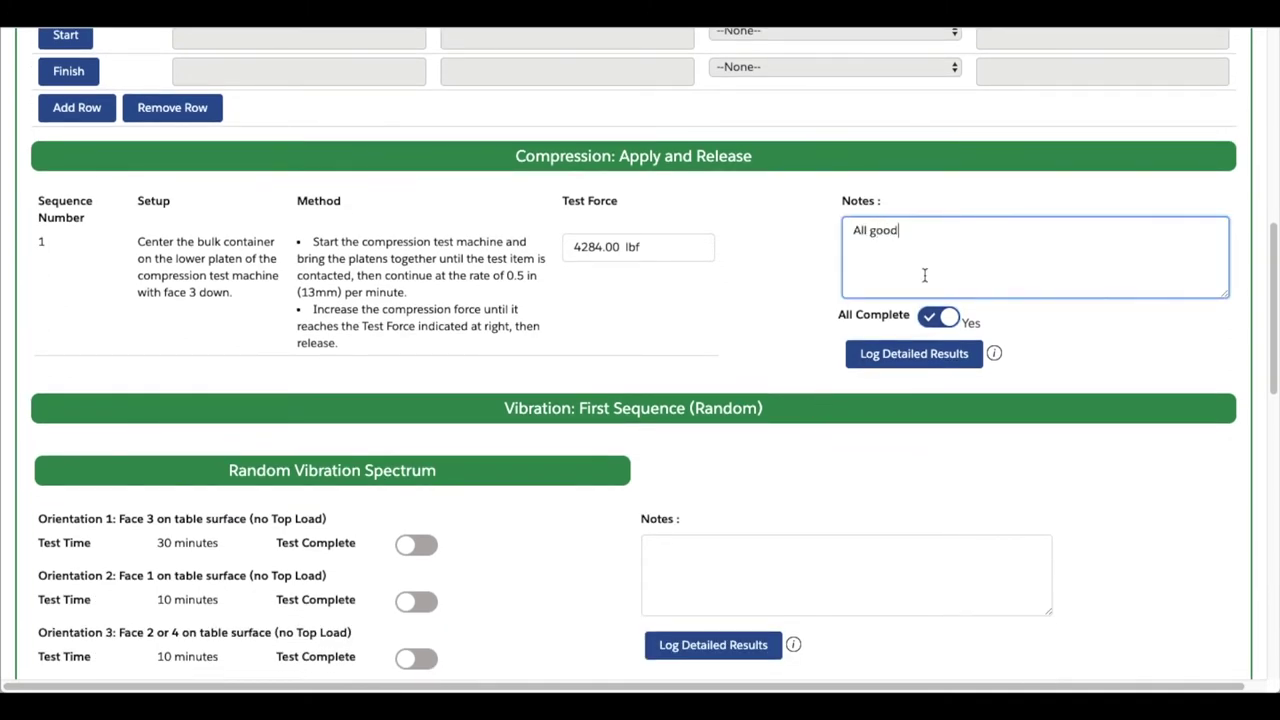
pyautogui.click(812, 282)
pyautogui.scroll(-1, 810, 280)
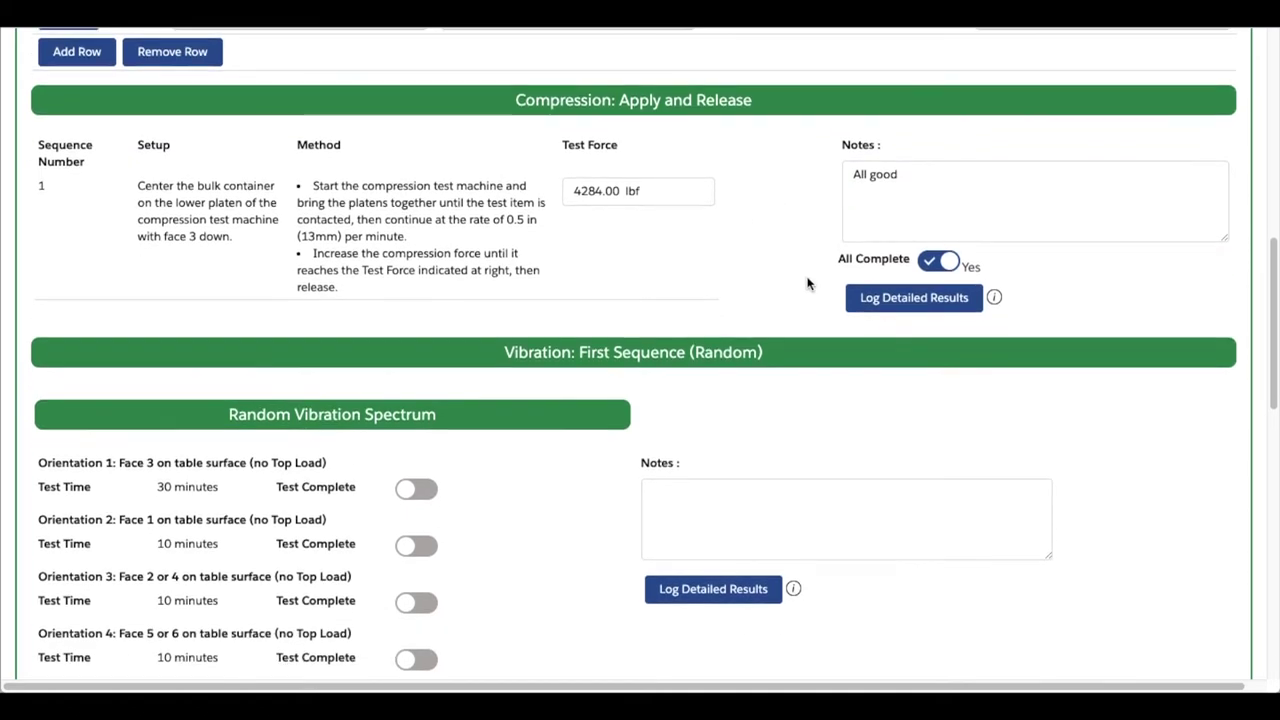
# Step: Mark vibration Orientations 1–4 as Test Complete and note 'All ok' for the first sequence
pyautogui.scroll(-2, 808, 284)
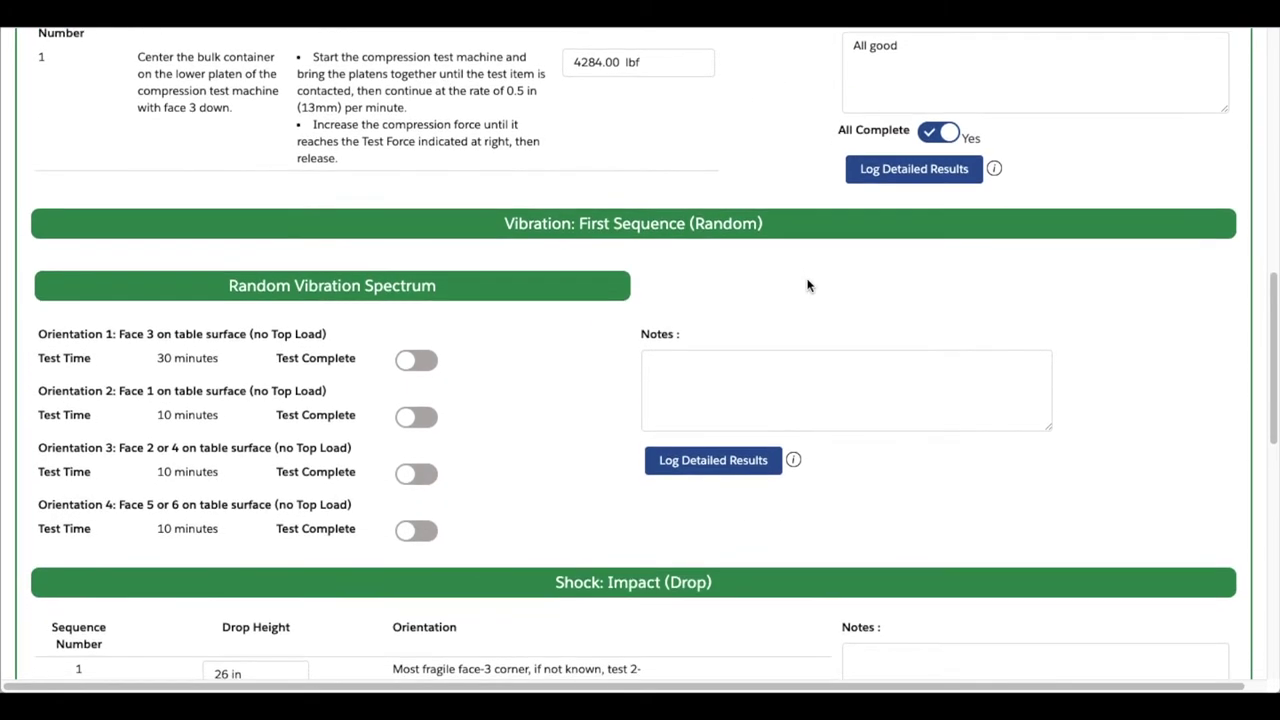
pyautogui.click(425, 361)
pyautogui.click(425, 418)
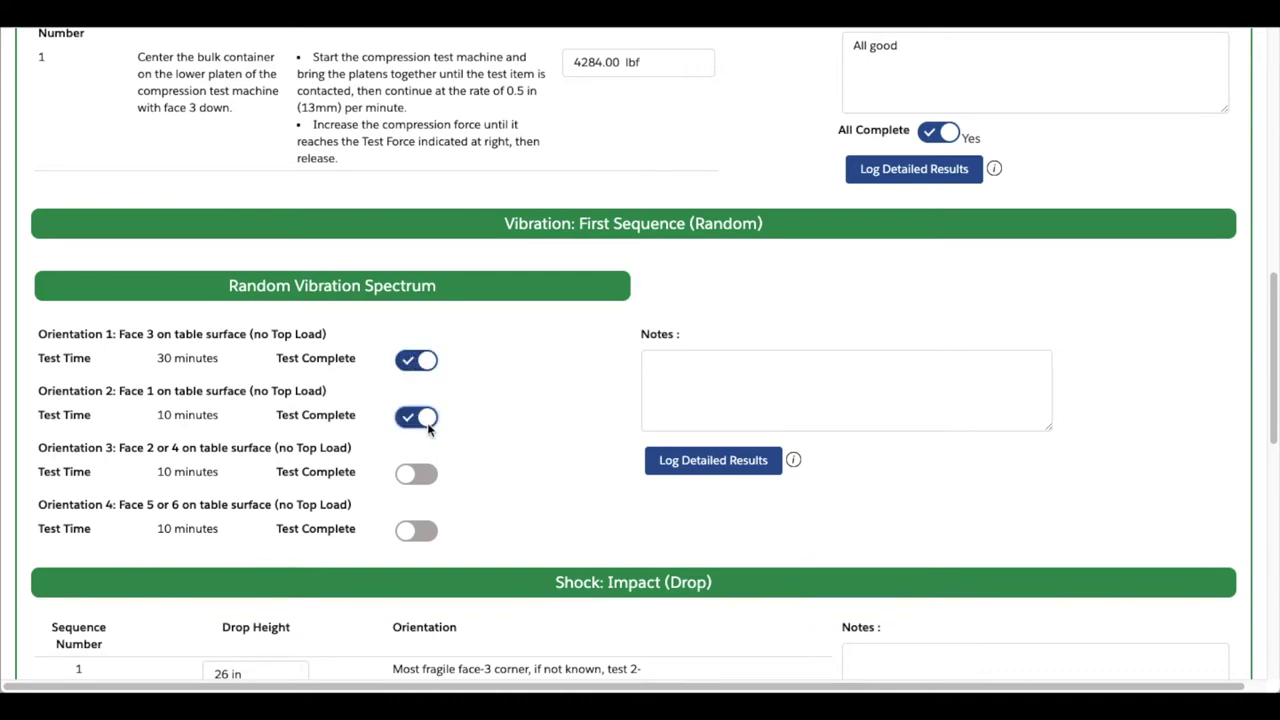
pyautogui.click(424, 474)
pyautogui.click(422, 538)
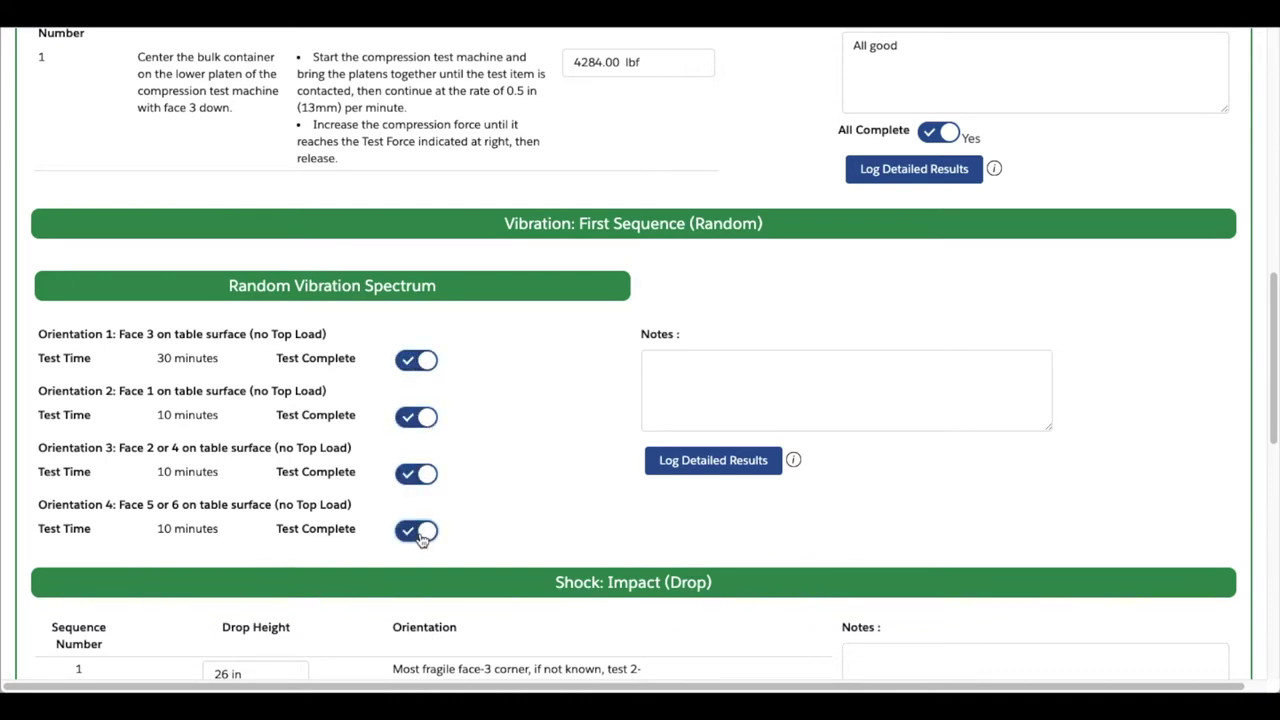
pyautogui.click(770, 397)
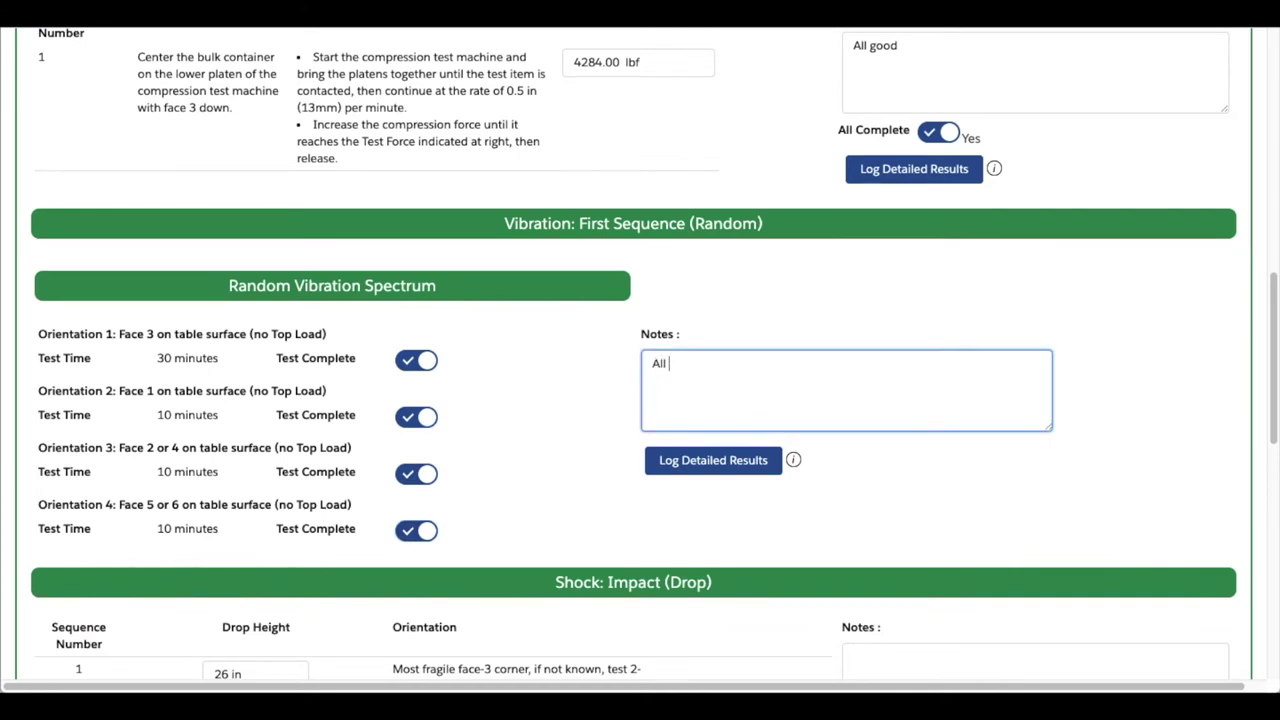
pyautogui.scroll(-1, 782, 374)
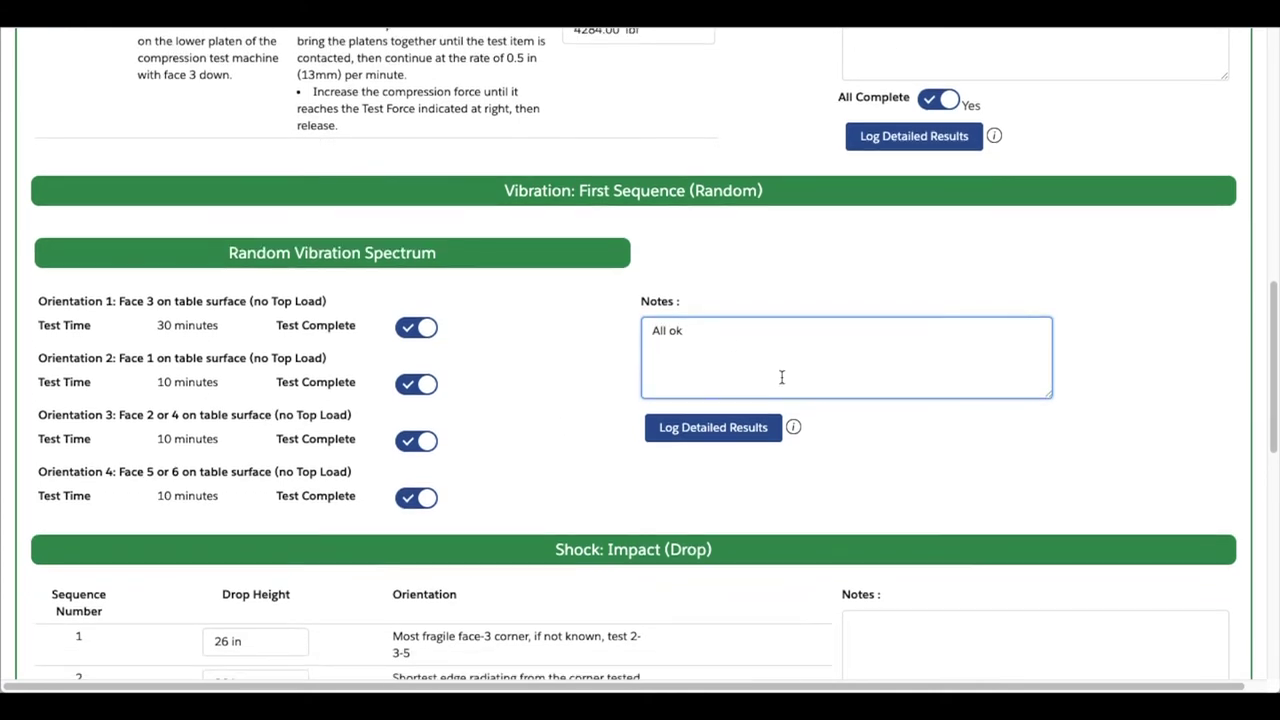
# Step: Attach IMG_7629_opt.jpg as Attachment 1, described 'Image 1', to the vibration results and save
pyautogui.click(734, 424)
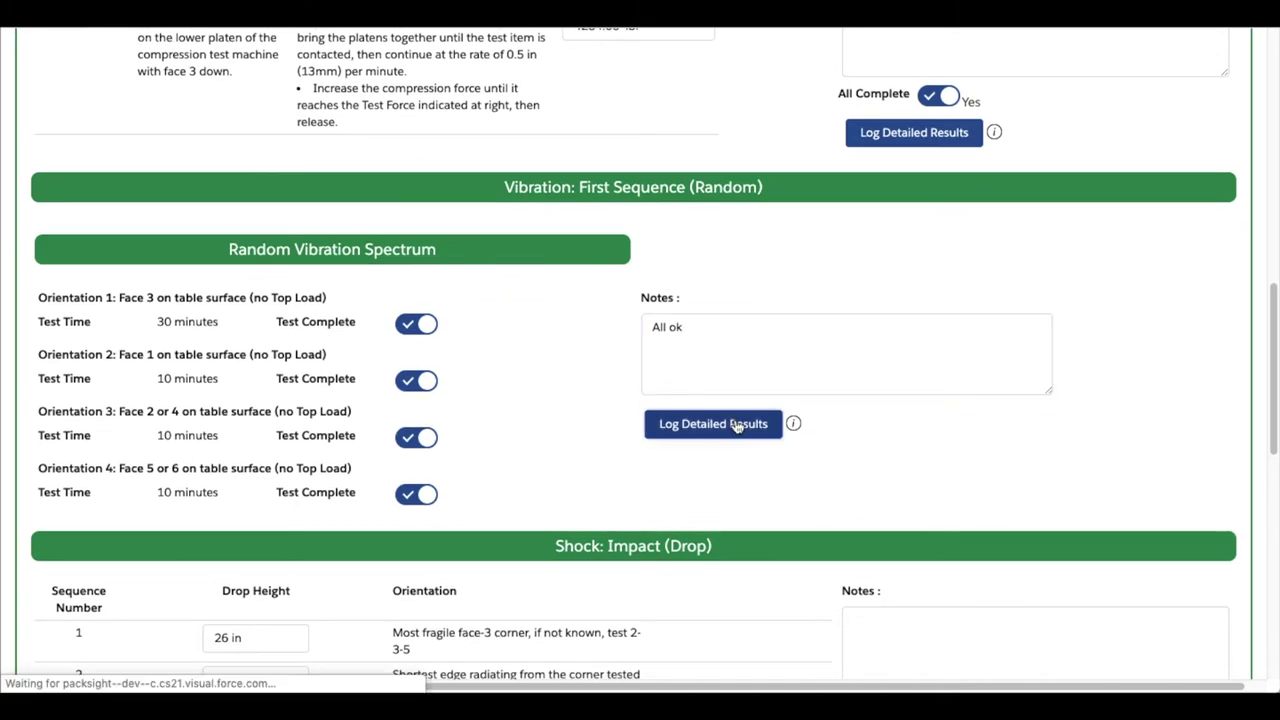
pyautogui.scroll(-10, 737, 433)
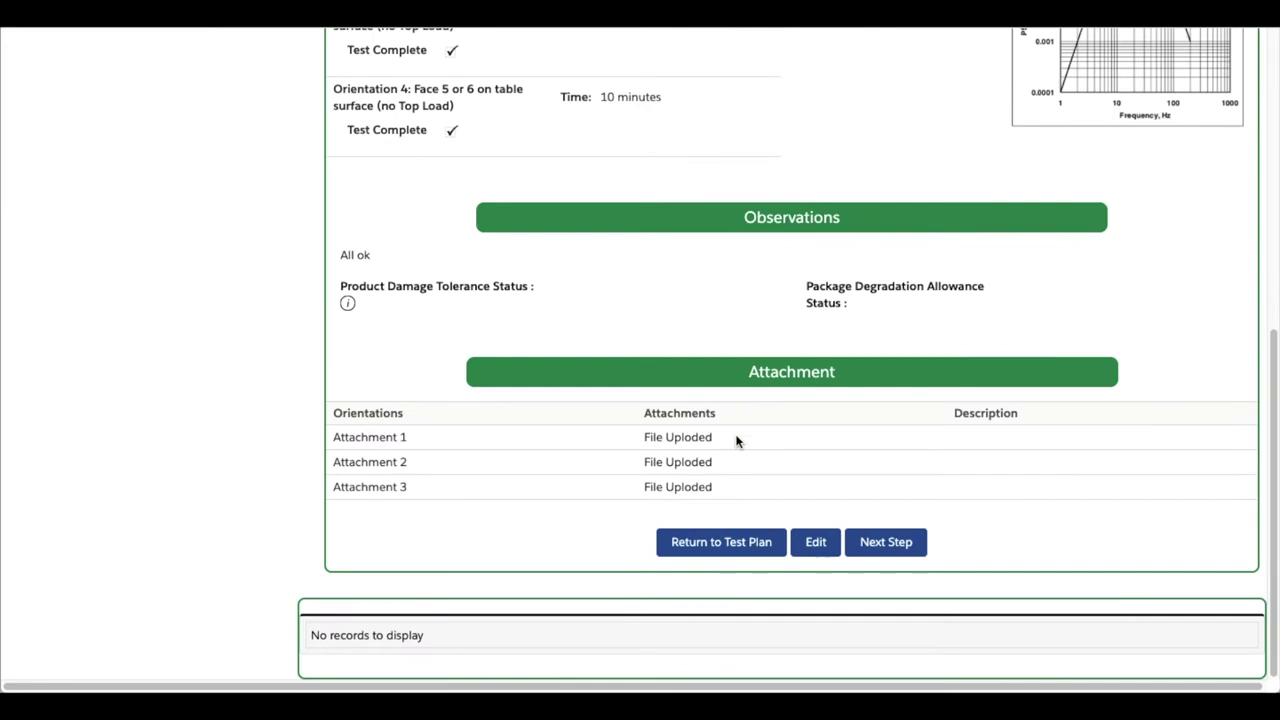
pyautogui.click(812, 543)
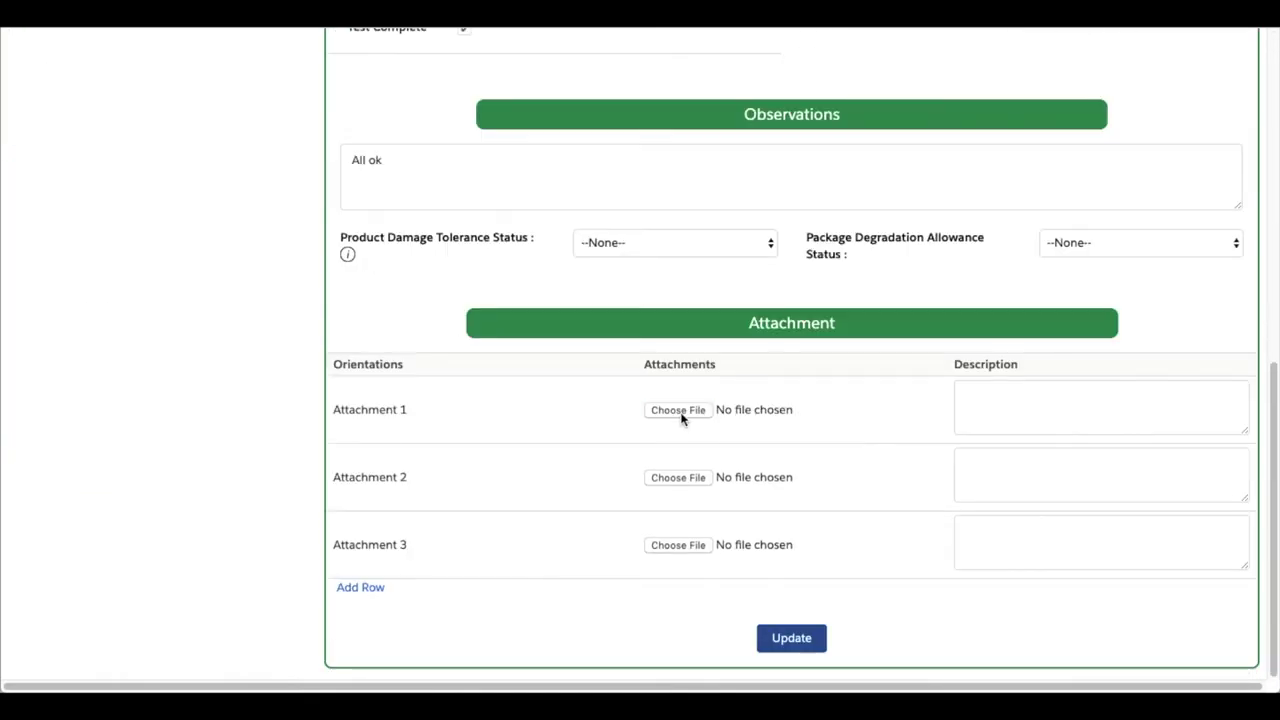
pyautogui.click(681, 418)
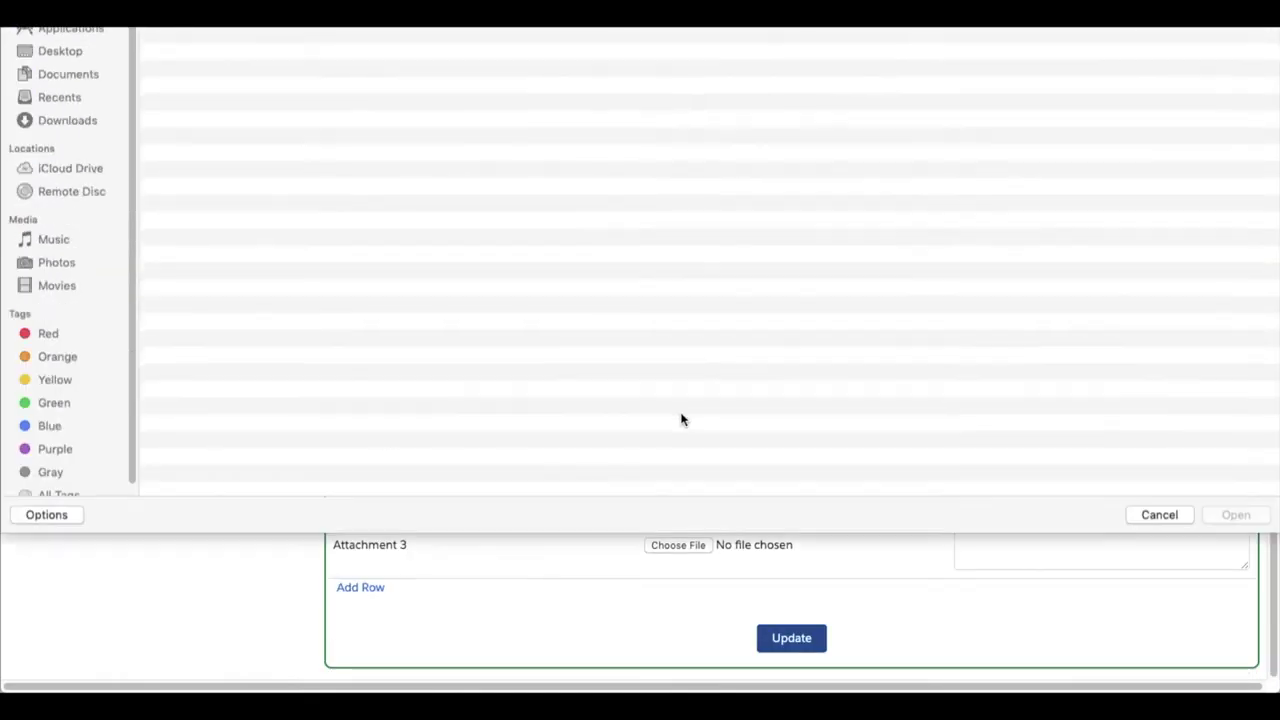
pyautogui.click(222, 64)
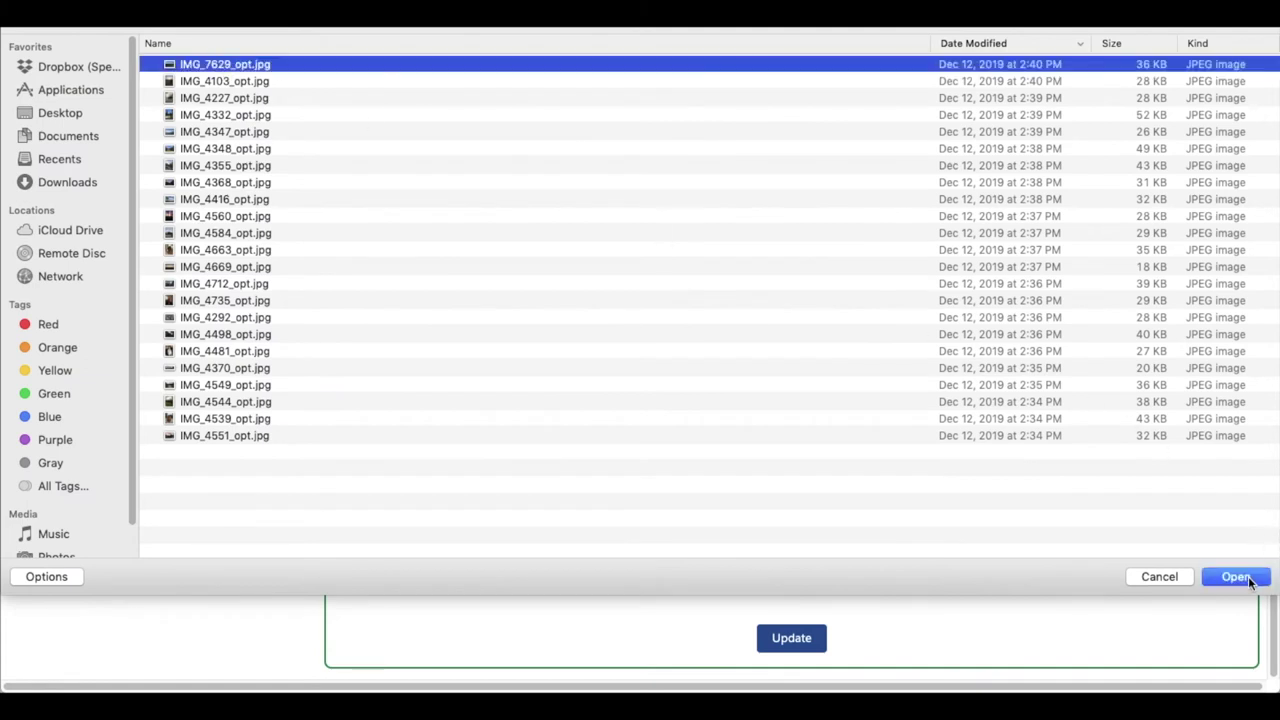
pyautogui.click(1245, 577)
pyautogui.click(1026, 408)
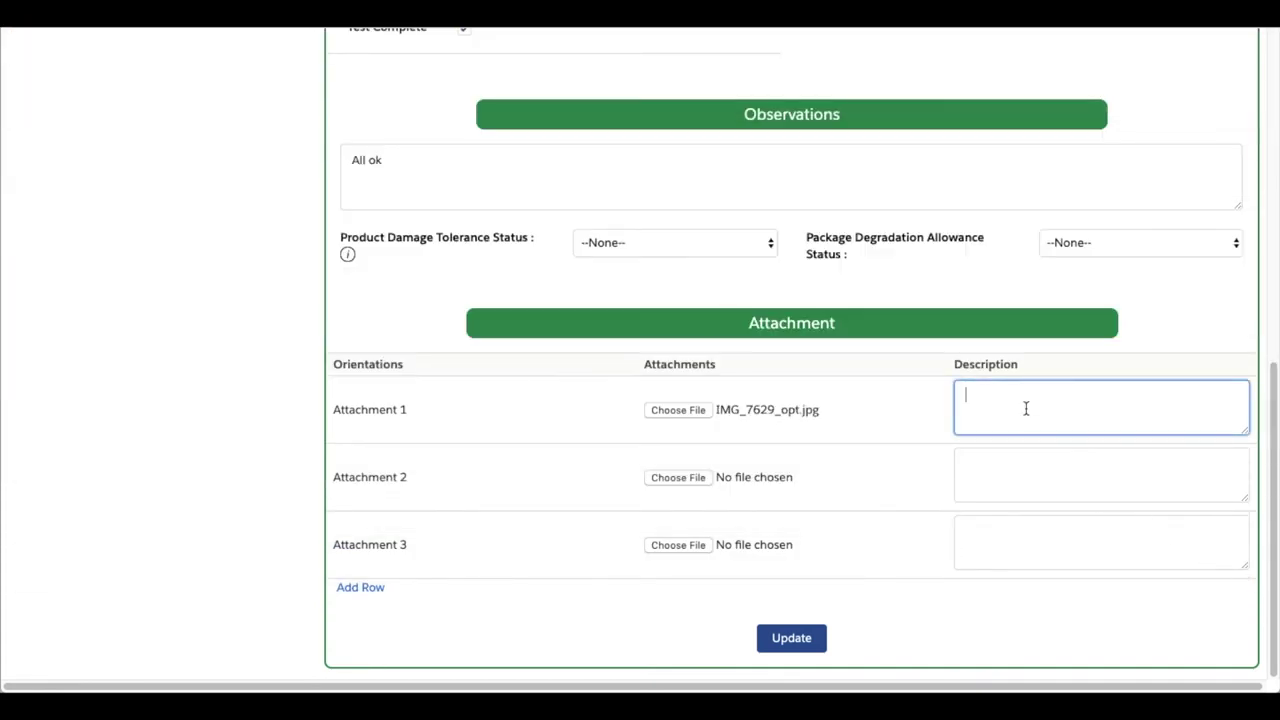
pyautogui.write('Image 1')
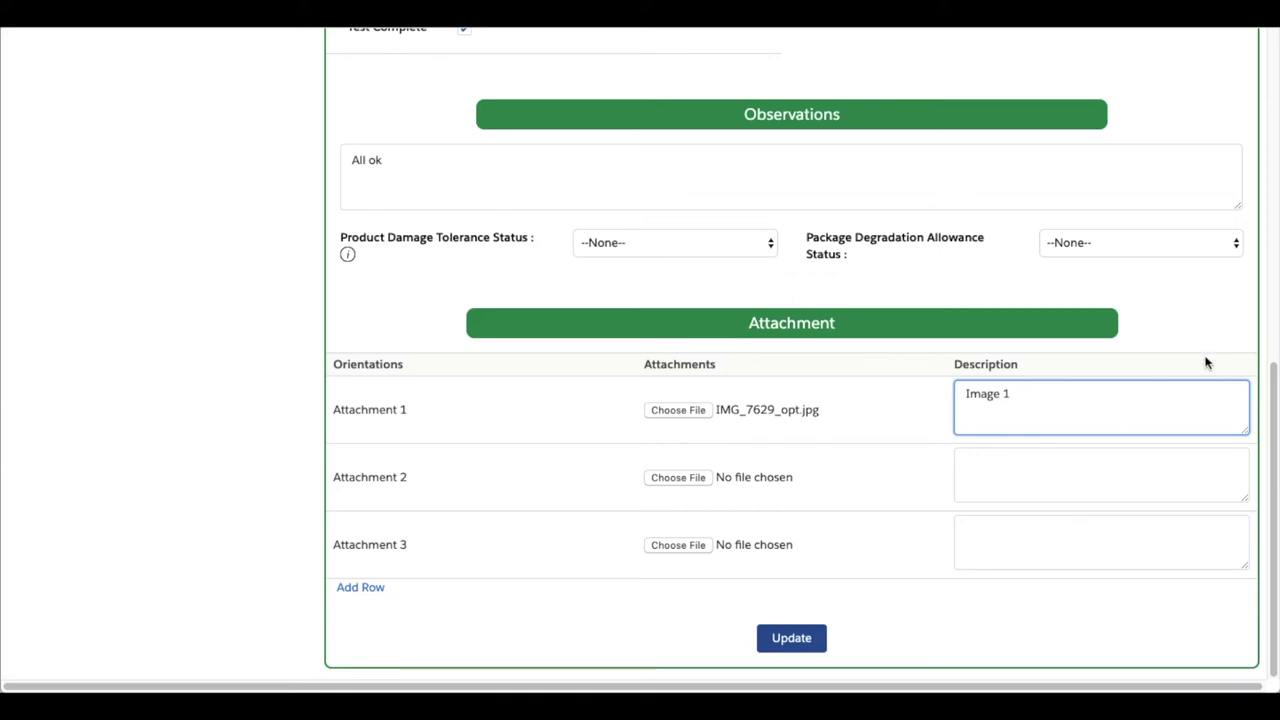
pyautogui.click(792, 642)
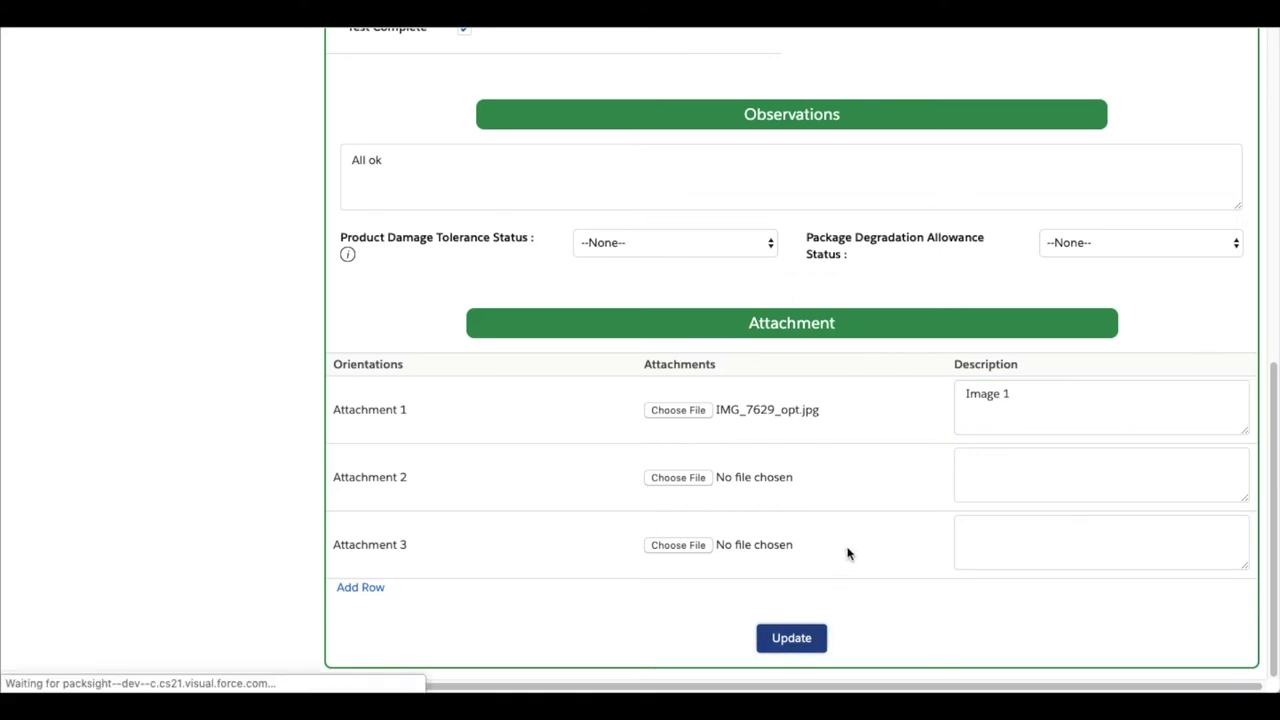
pyautogui.scroll(-5, 850, 488)
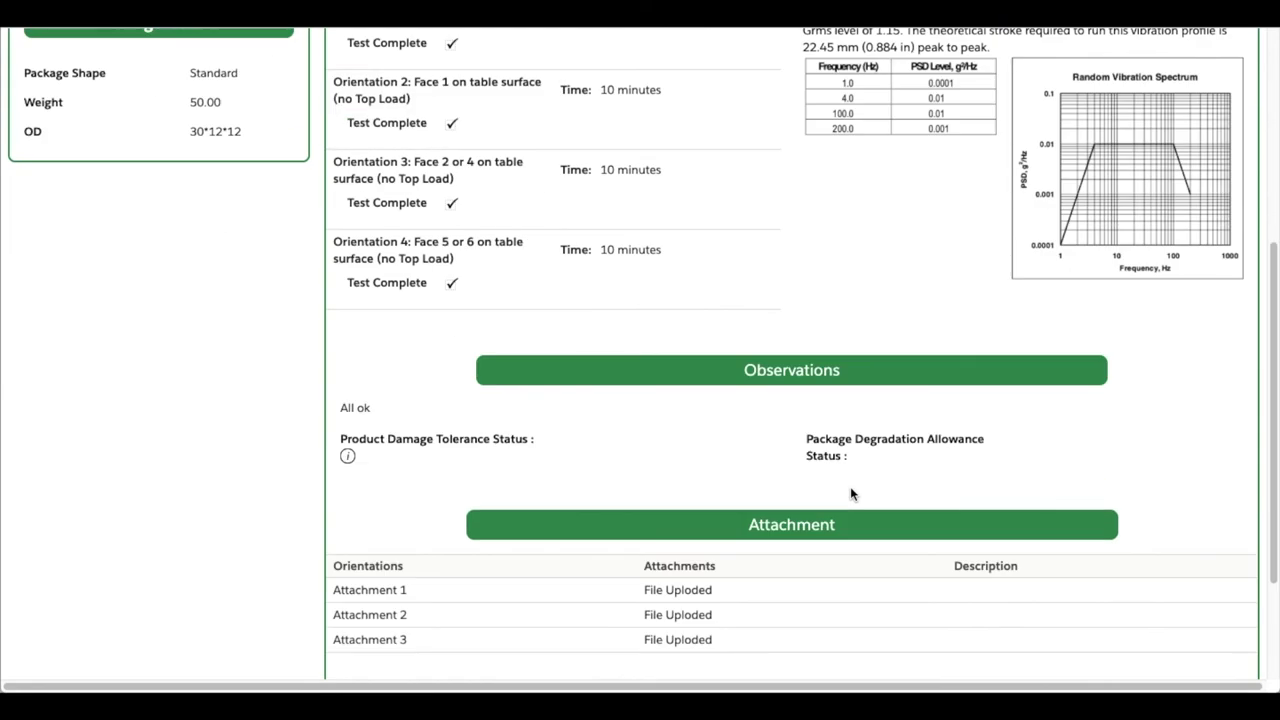
# Step: Return to the full test plan and open detailed results for the Shock: Impact (Drop) test
pyautogui.scroll(-2, 850, 486)
pyautogui.click(735, 524)
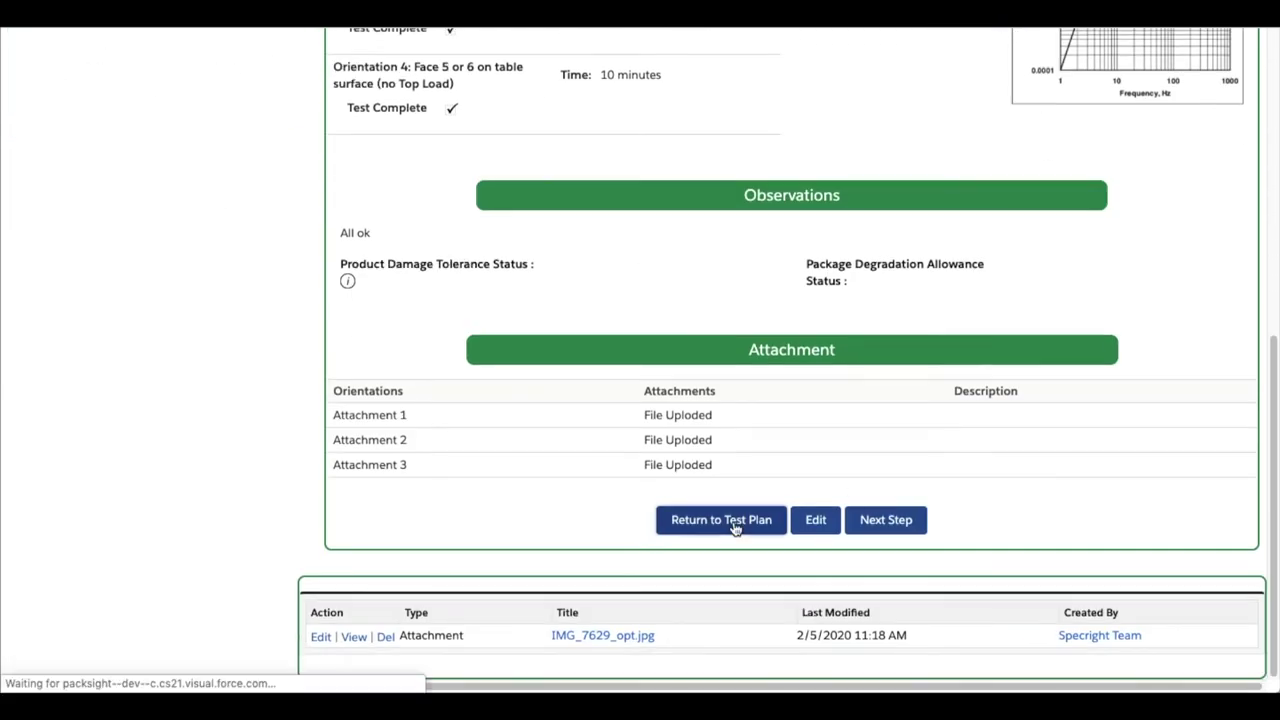
pyautogui.scroll(-8, 800, 490)
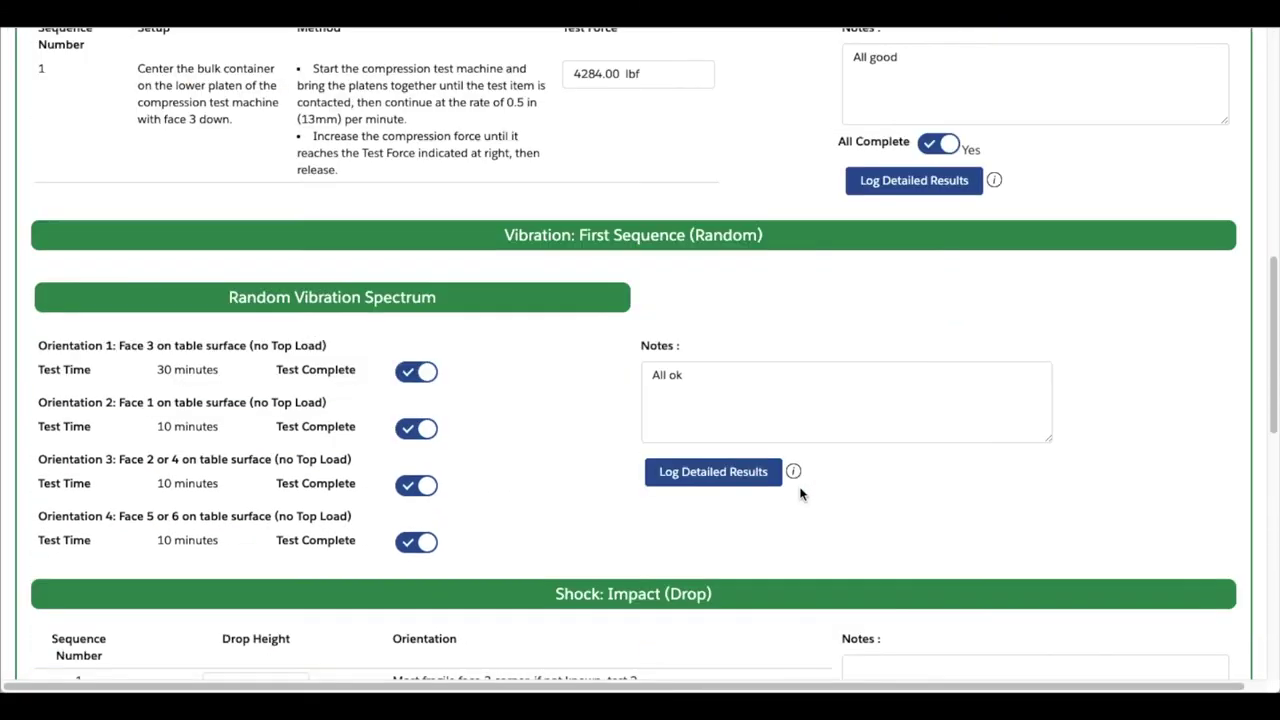
pyautogui.scroll(-6, 800, 492)
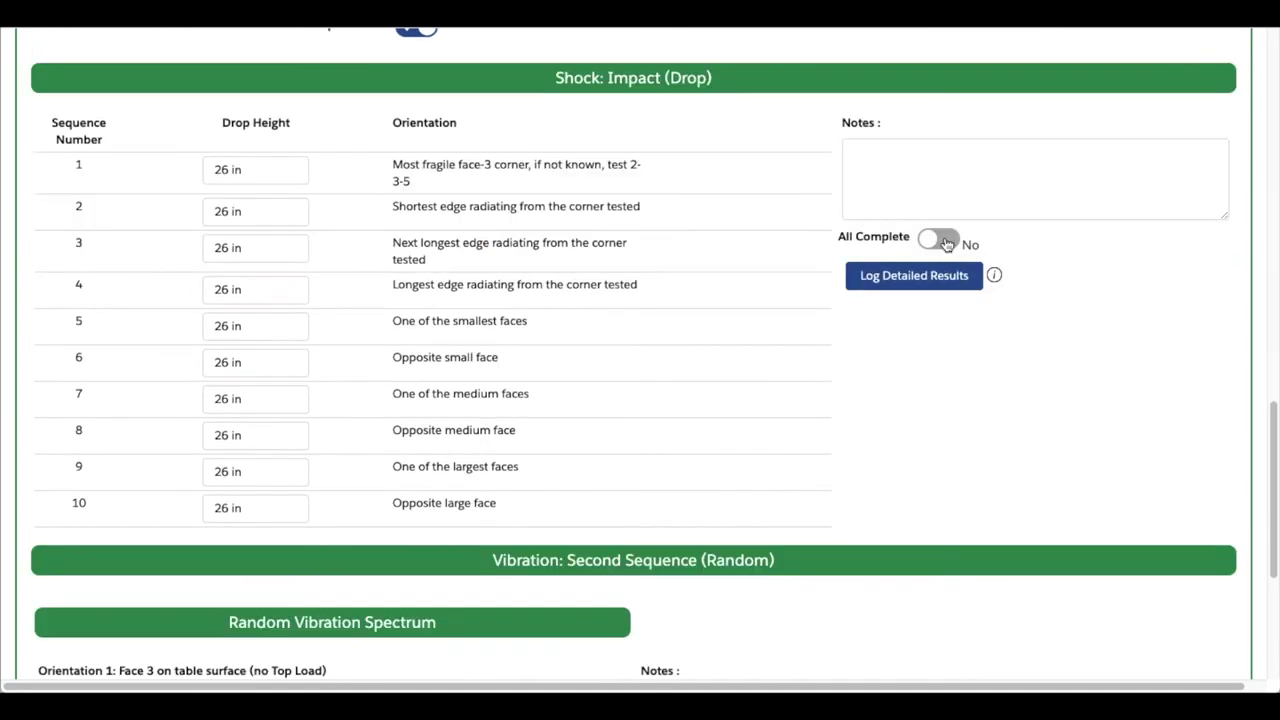
pyautogui.click(947, 242)
pyautogui.click(947, 242)
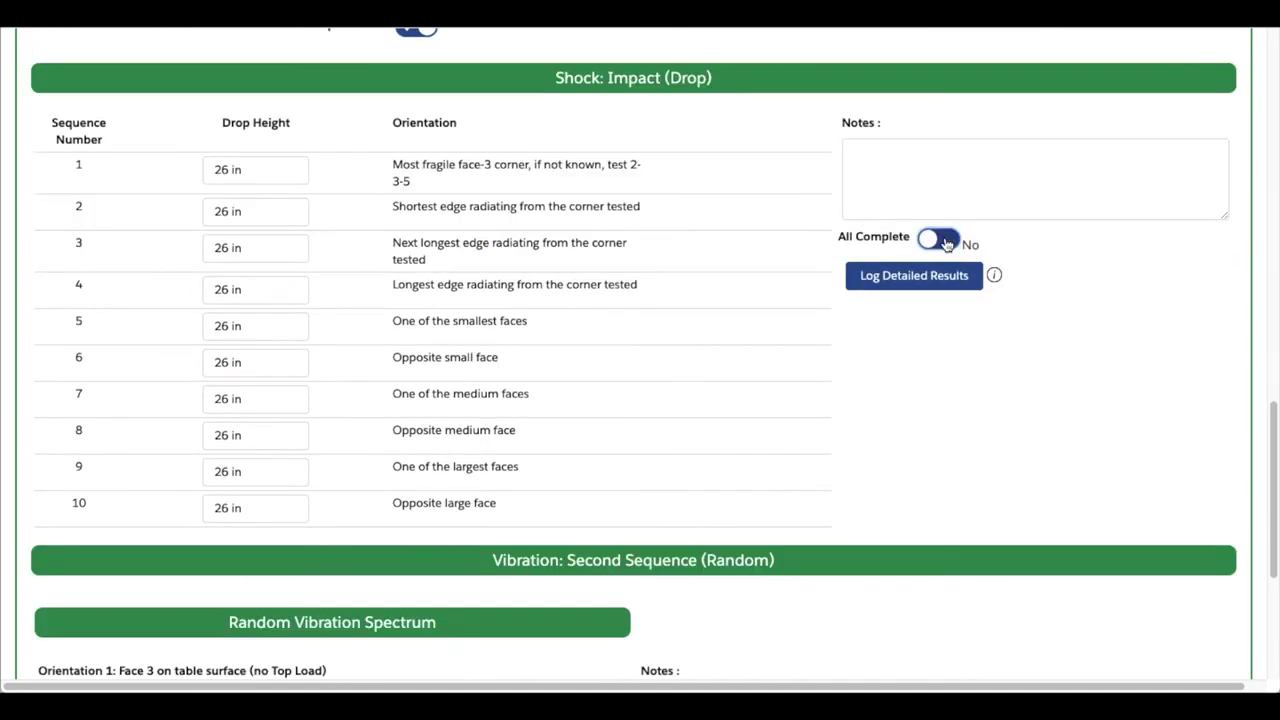
pyautogui.click(926, 286)
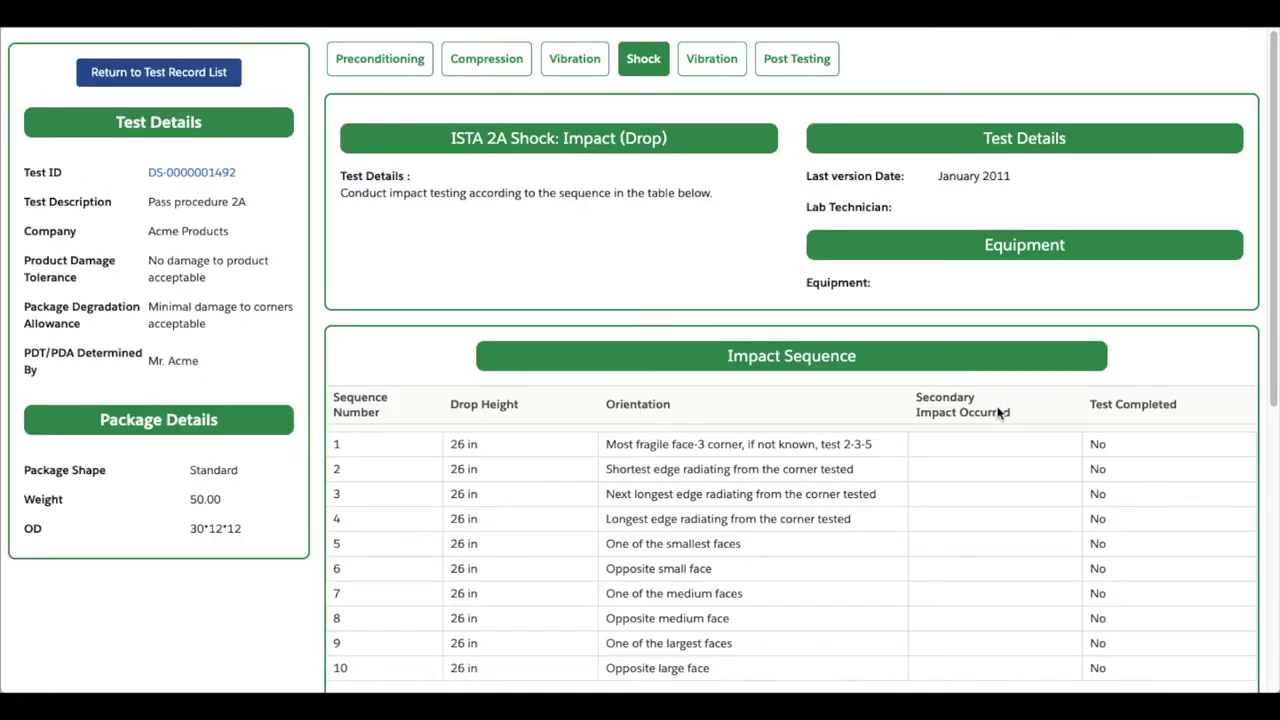
# Step: Edit the drop results, mark all drops completed, then set drops 8, 9 and 10 to not completed
pyautogui.scroll(-5, 997, 414)
pyautogui.click(816, 555)
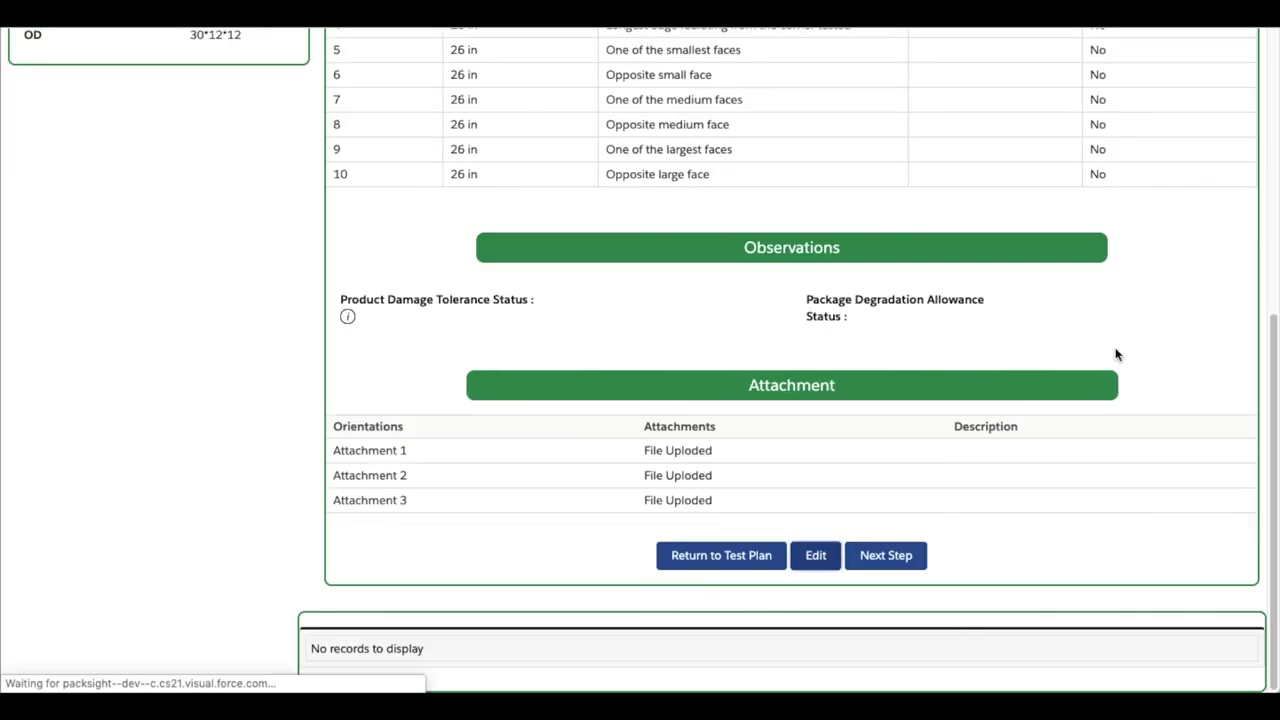
pyautogui.scroll(-3, 1160, 349)
pyautogui.click(1169, 281)
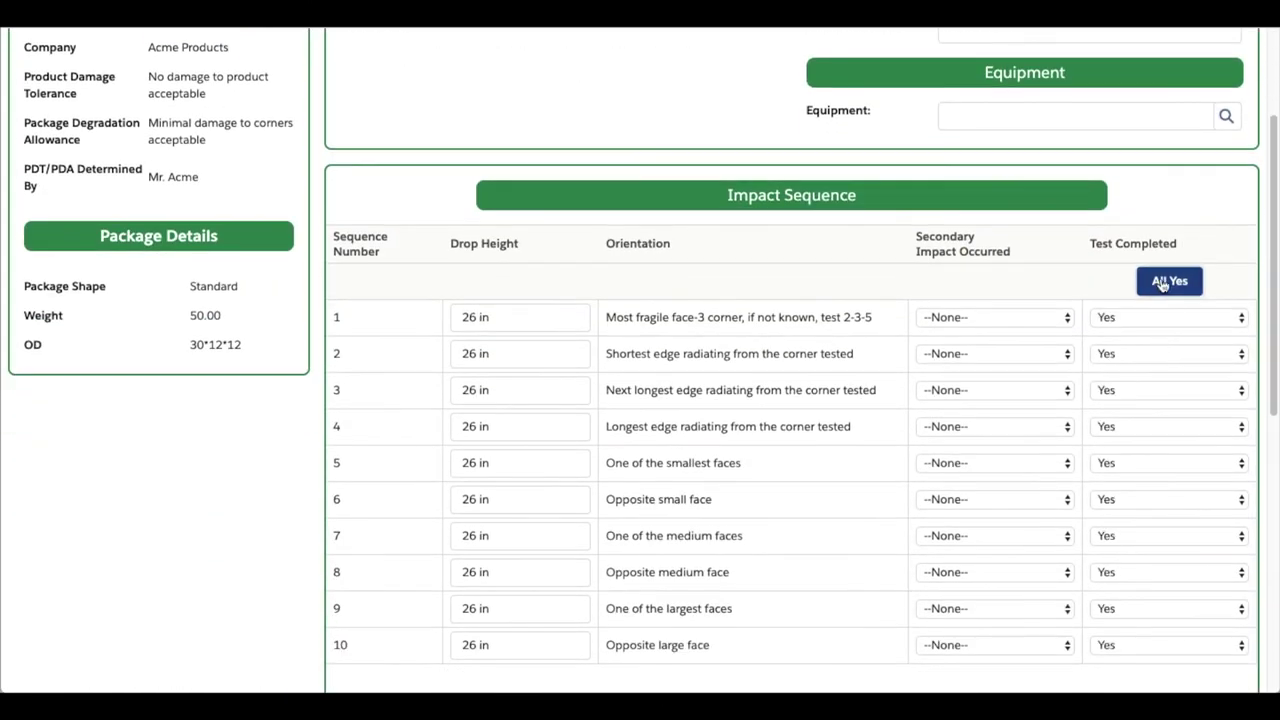
pyautogui.click(1127, 572)
pyautogui.click(1127, 587)
pyautogui.click(1129, 608)
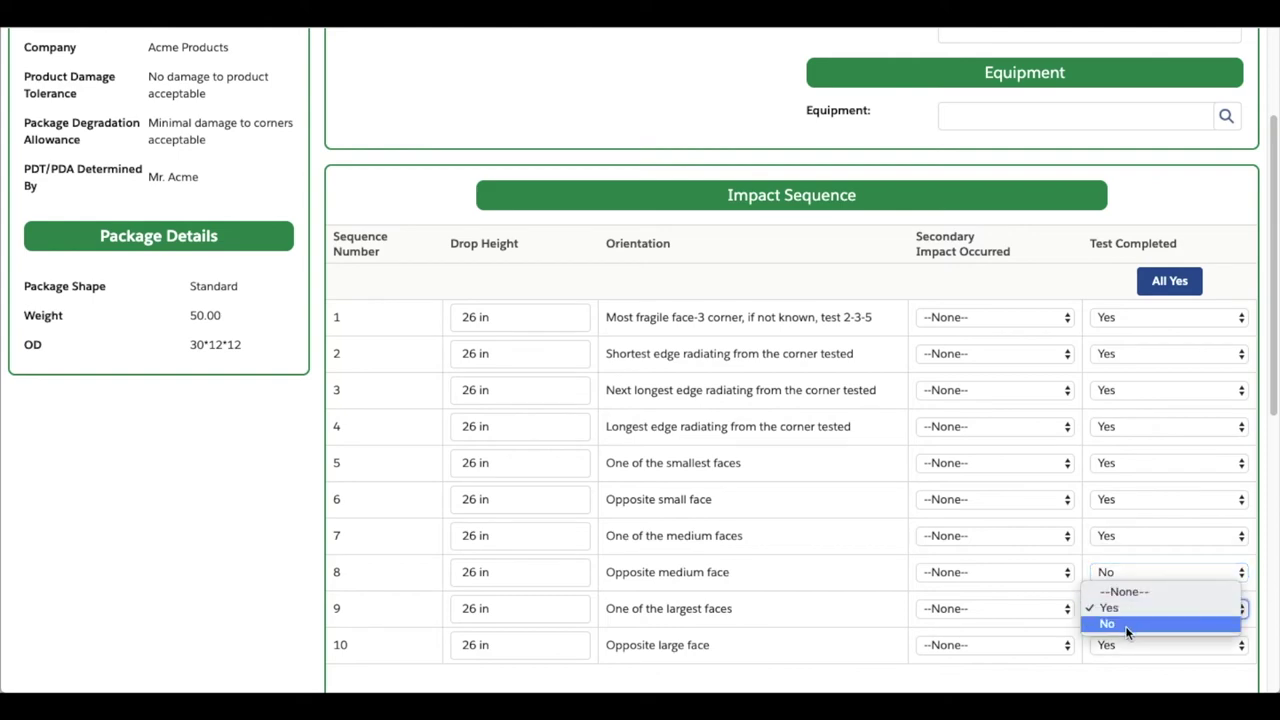
pyautogui.click(1129, 625)
pyautogui.click(1129, 645)
pyautogui.click(1120, 660)
pyautogui.scroll(-7, 1106, 497)
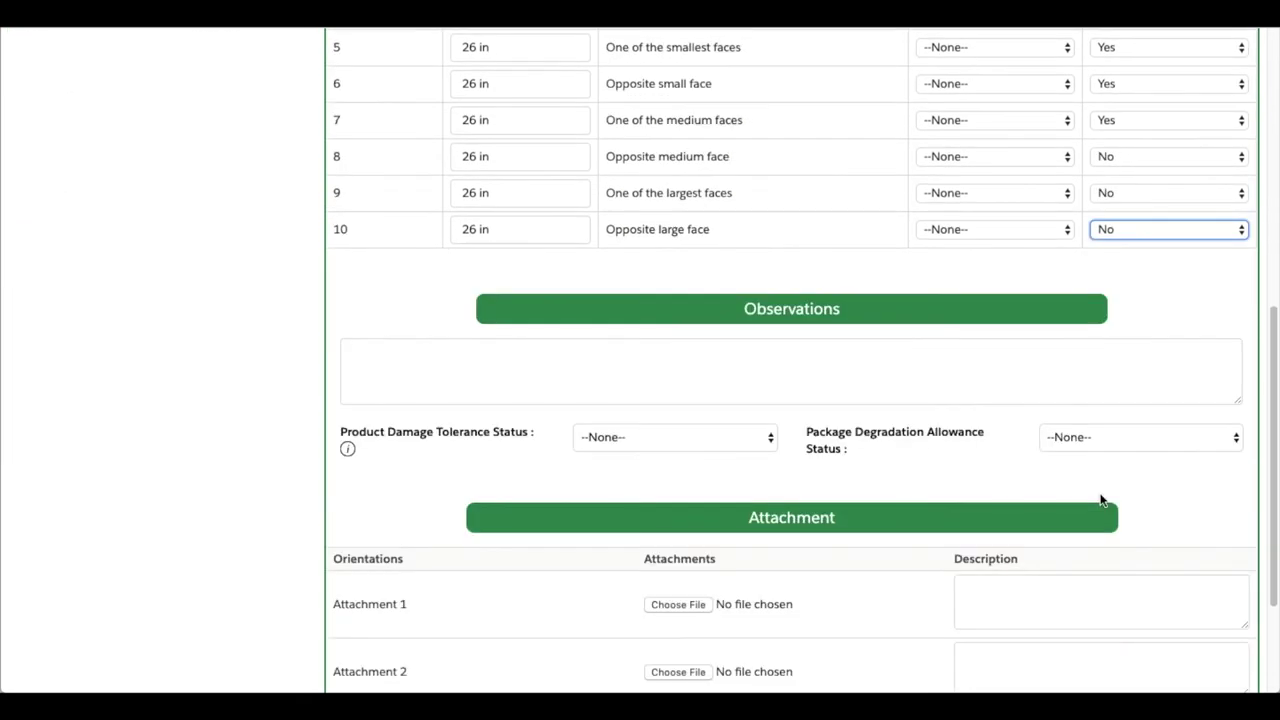
# Step: Enter observation 'Failed Drop 8', damage tolerance To be Determined, degradation allowance Fail, and save
pyautogui.click(691, 379)
pyautogui.write('Failed Drop 8')
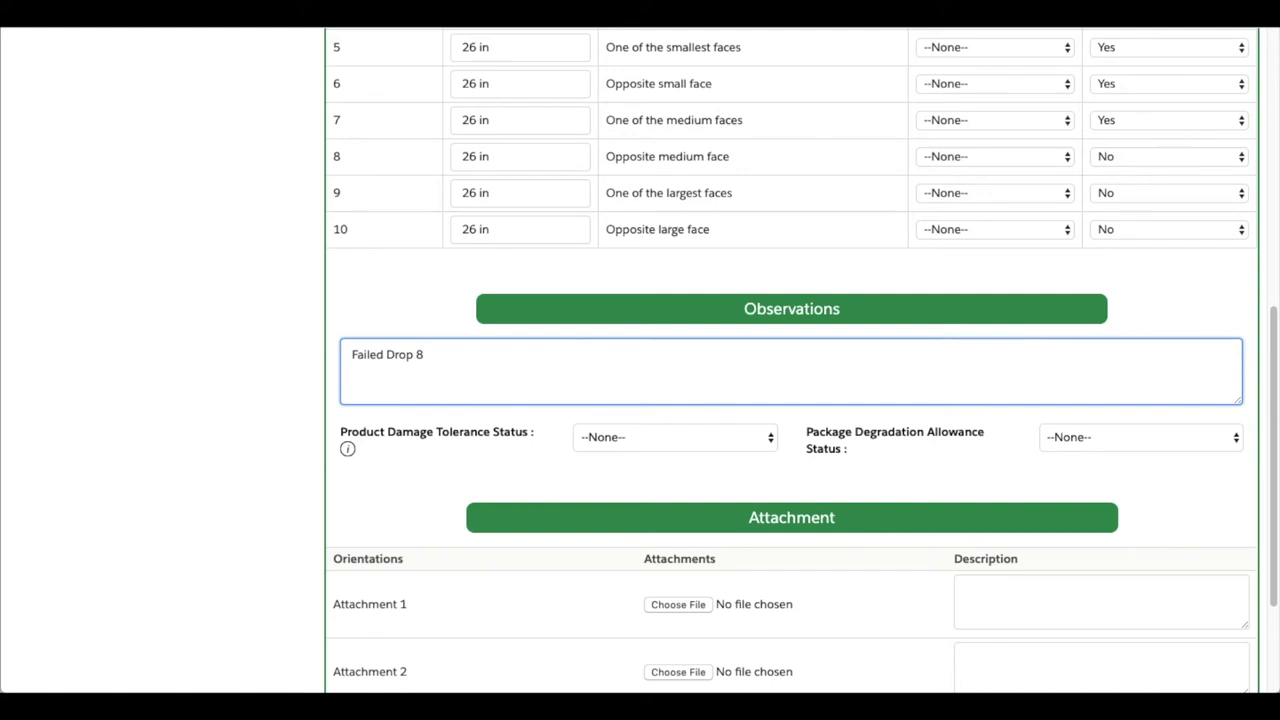
pyautogui.click(670, 440)
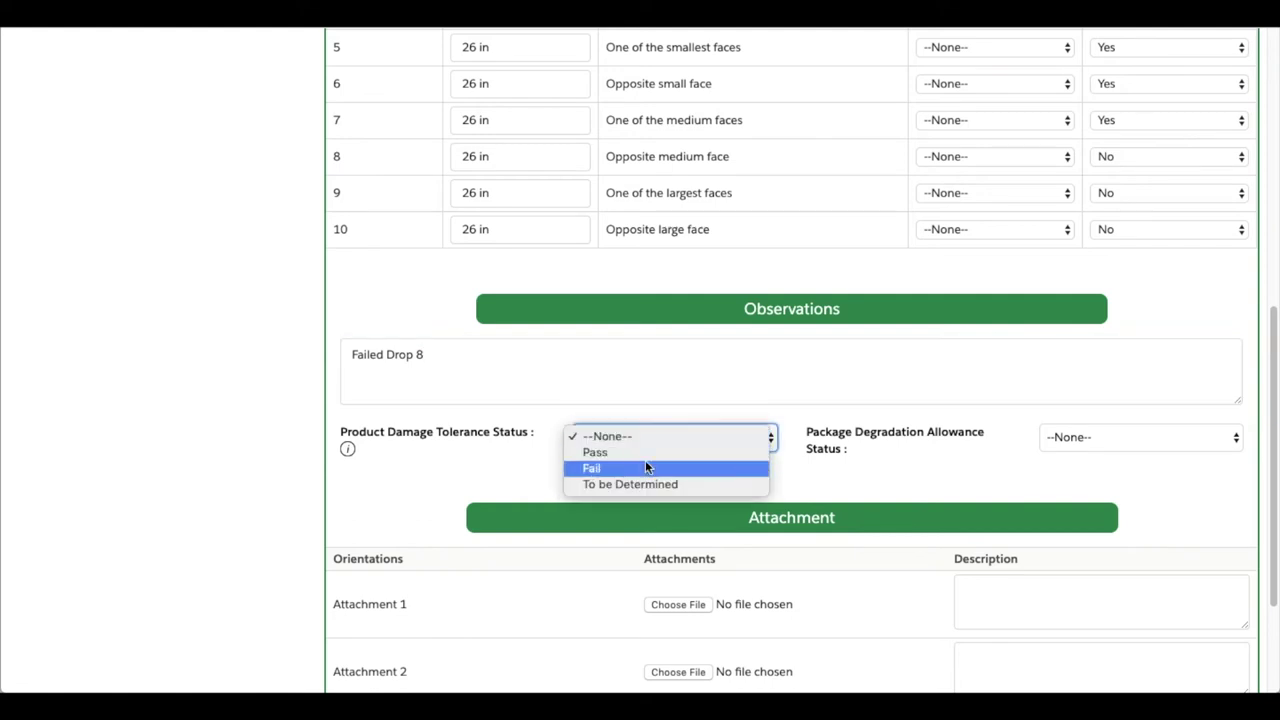
pyautogui.click(646, 484)
pyautogui.click(1060, 441)
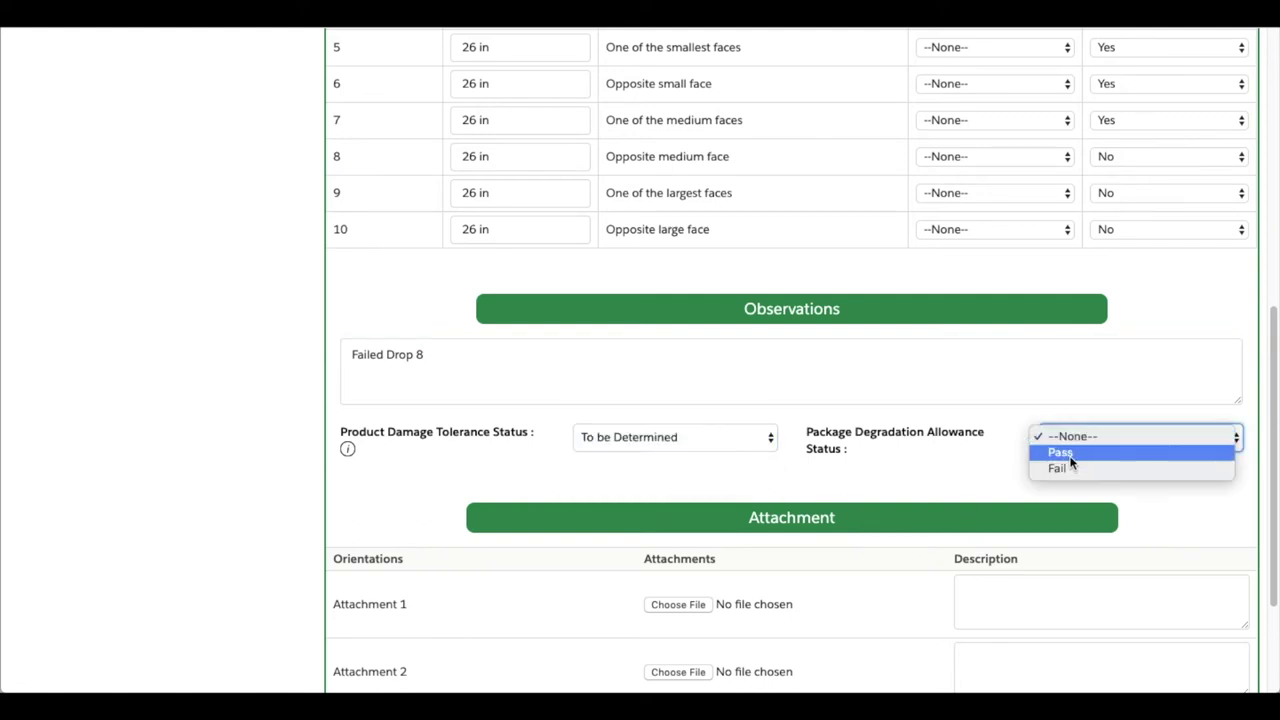
pyautogui.click(1057, 466)
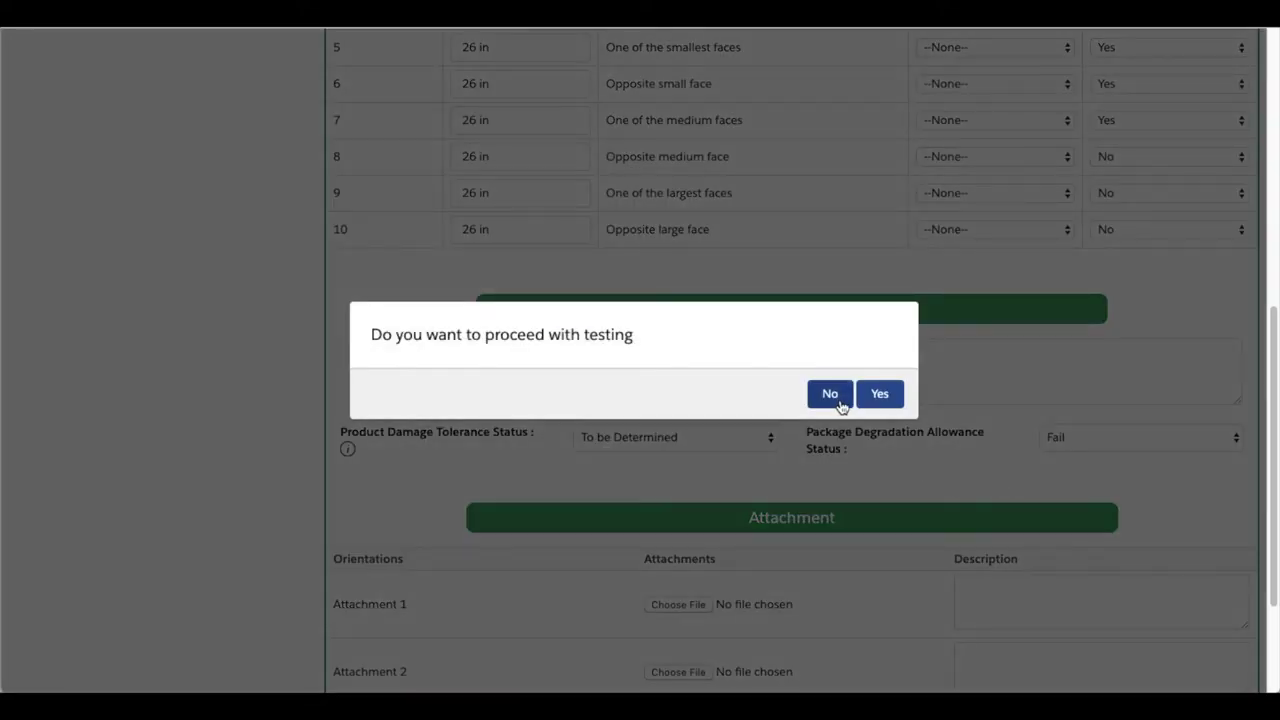
pyautogui.click(877, 396)
pyautogui.scroll(-2, 937, 460)
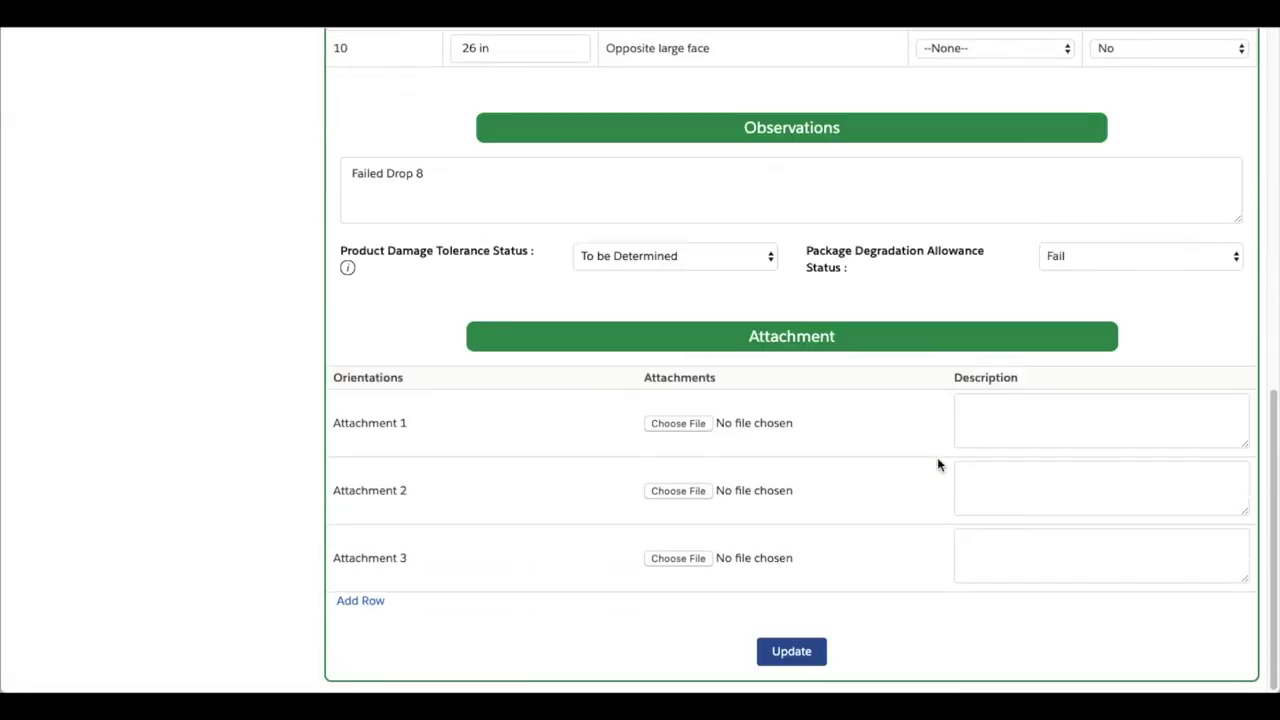
pyautogui.click(791, 652)
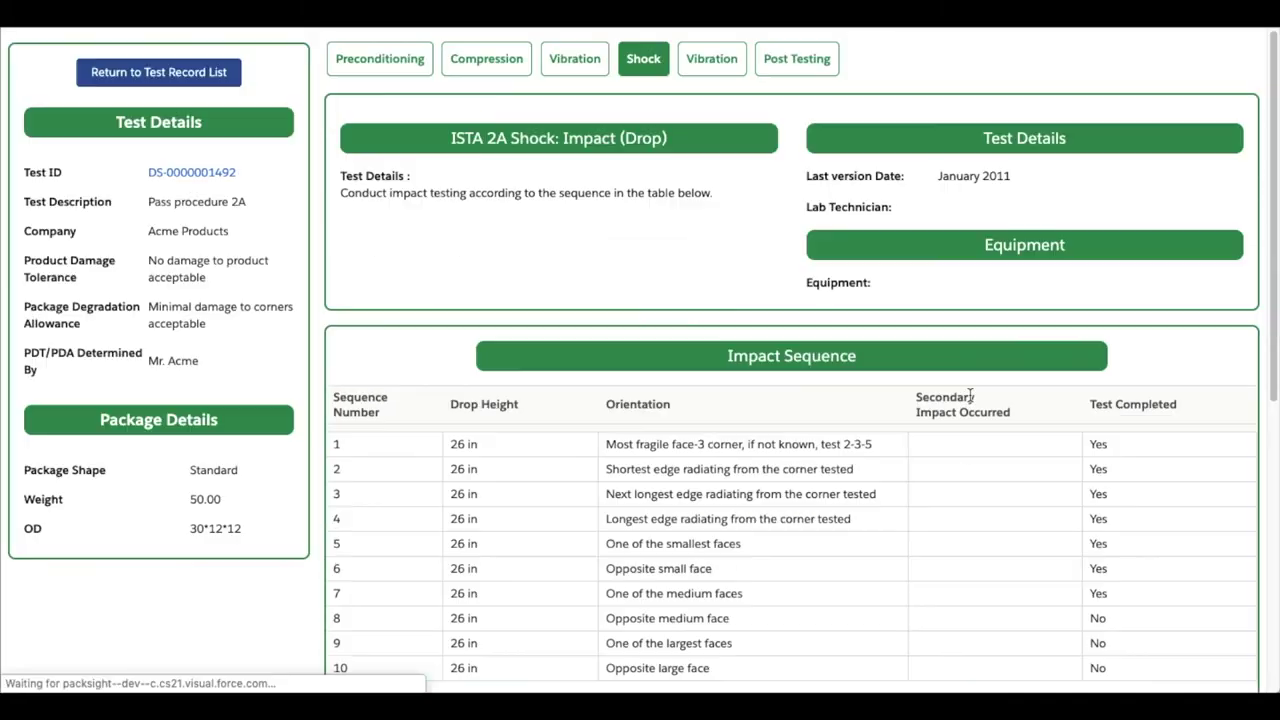
pyautogui.scroll(-5, 892, 397)
pyautogui.click(748, 556)
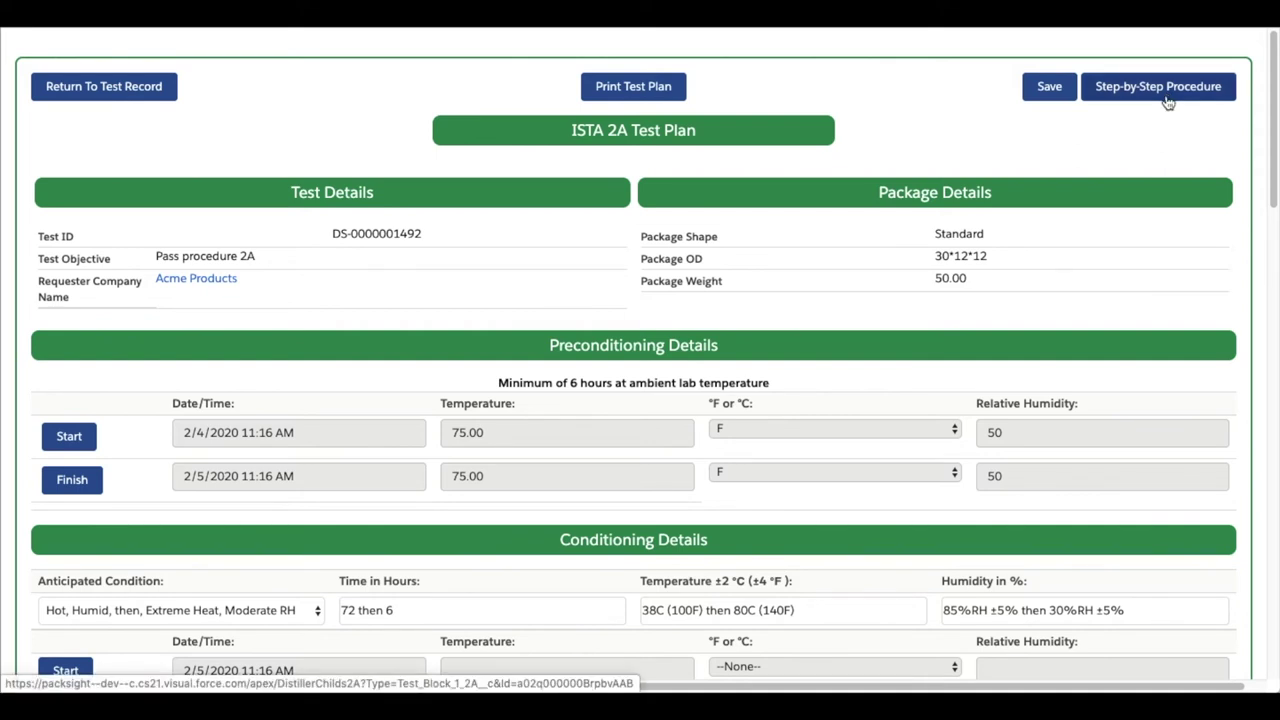
pyautogui.click(1166, 99)
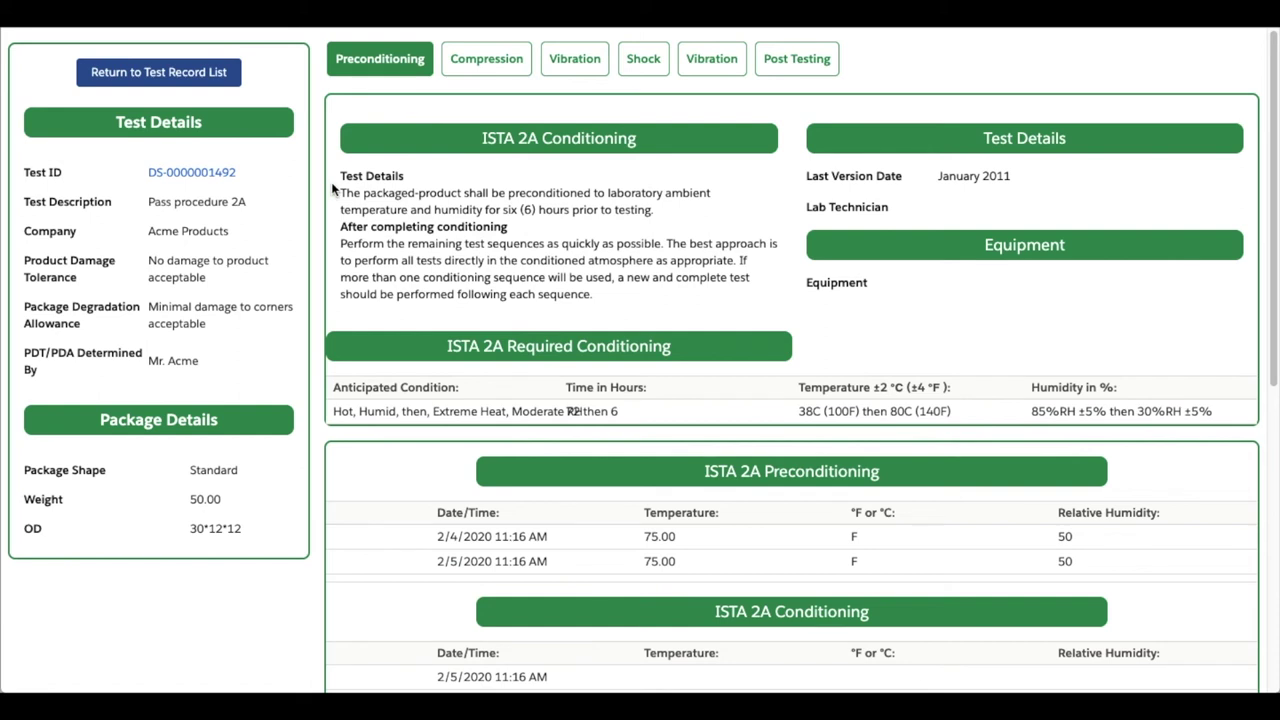
# Step: Review the Preconditioning details, then resave the Preconditioning record through Edit and Update
pyautogui.moveTo(342, 176); pyautogui.dragTo(650, 305)
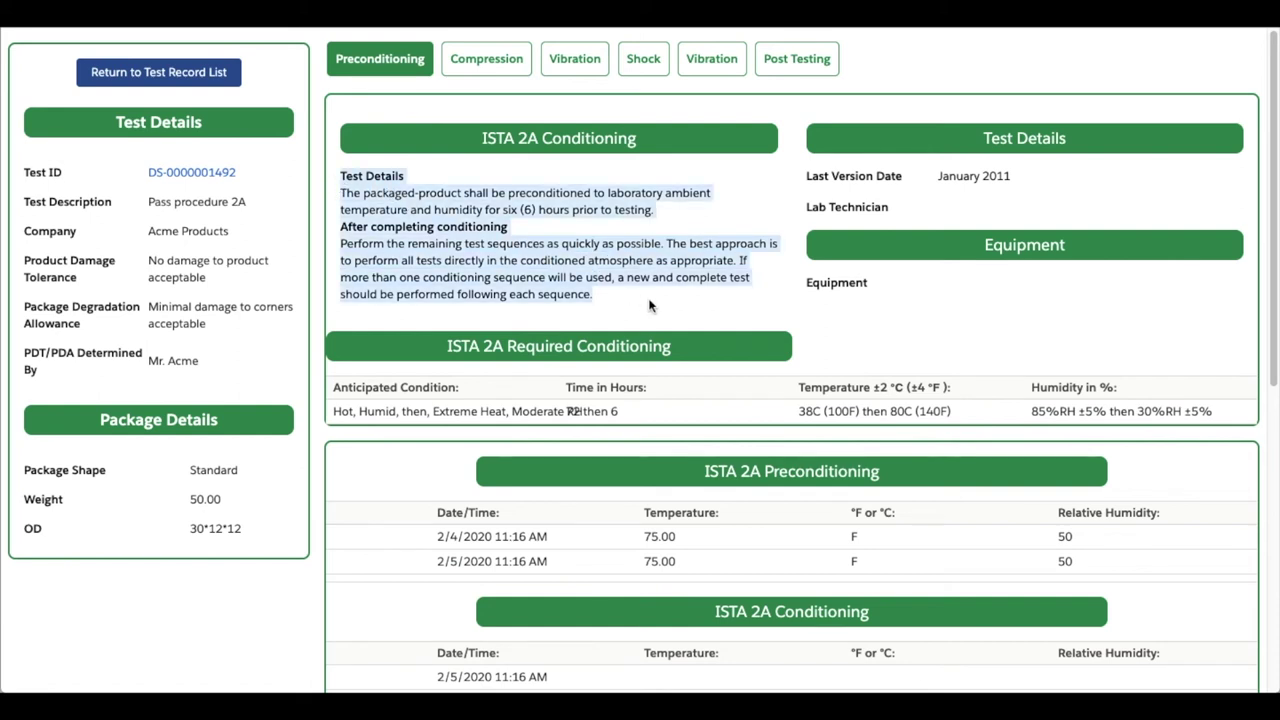
pyautogui.click(650, 305)
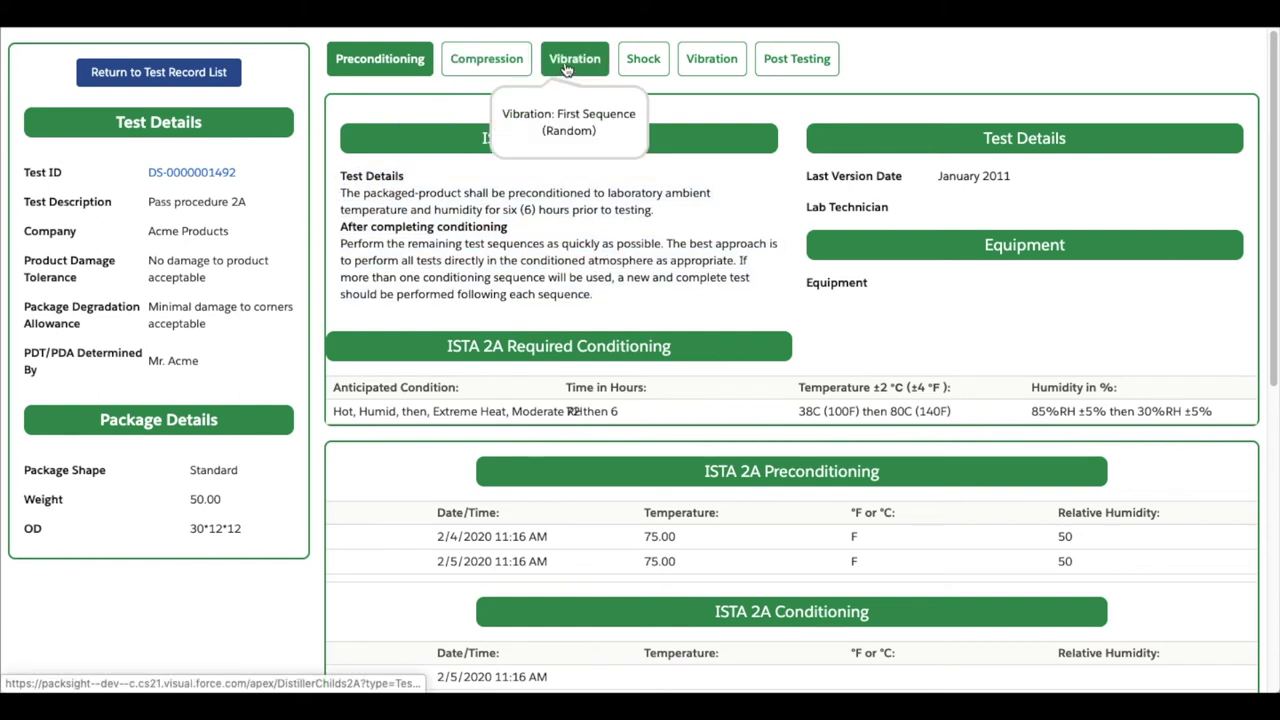
pyautogui.scroll(-3, 824, 338)
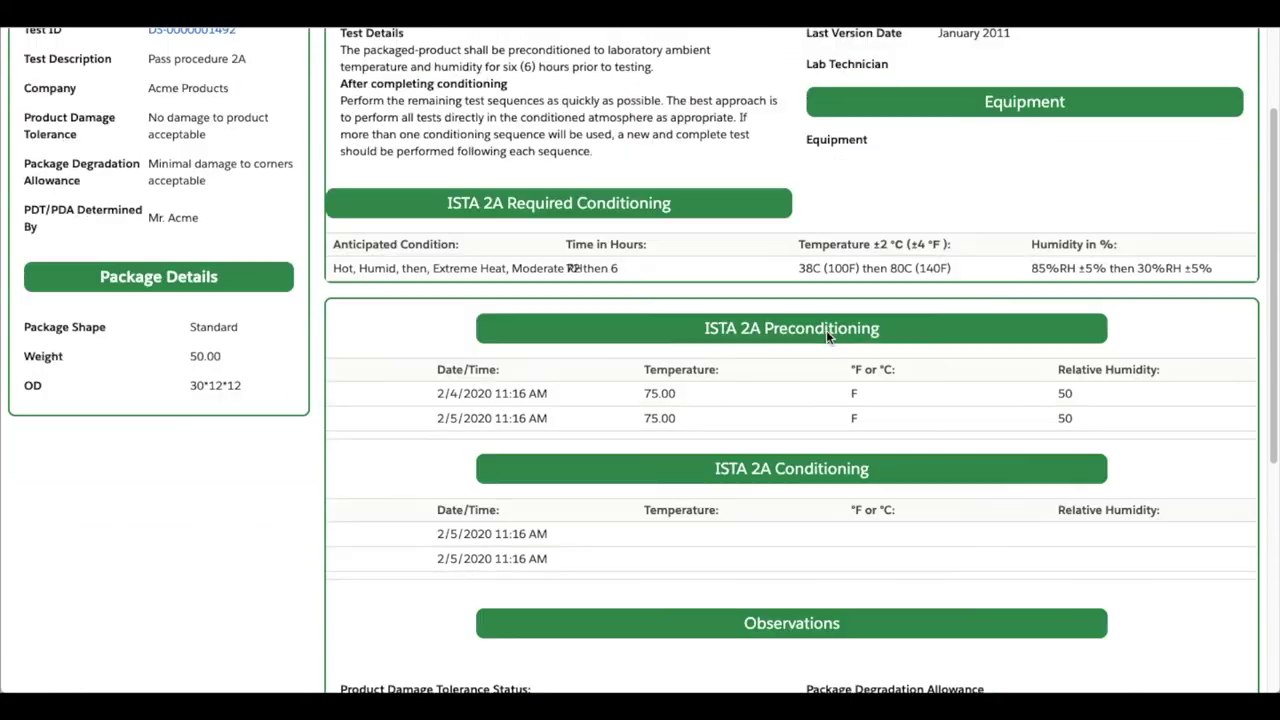
pyautogui.scroll(-3, 822, 404)
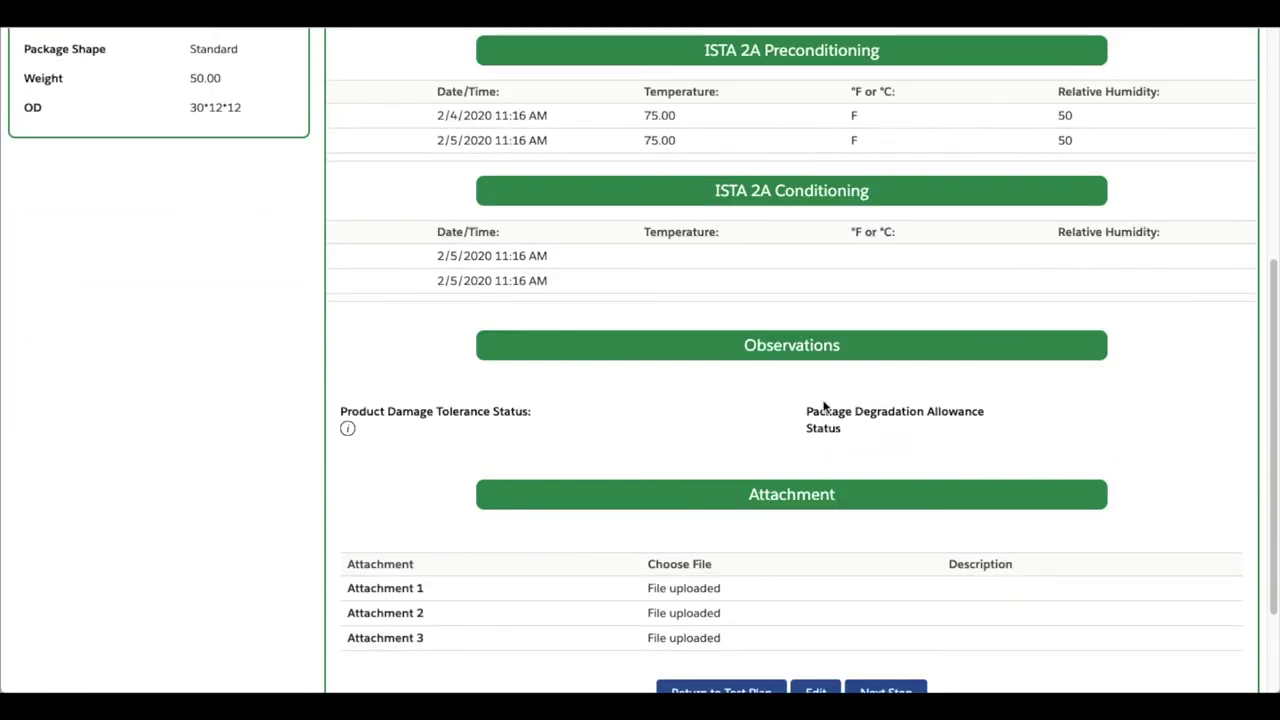
pyautogui.scroll(3, 787, 510)
pyautogui.scroll(3, 790, 507)
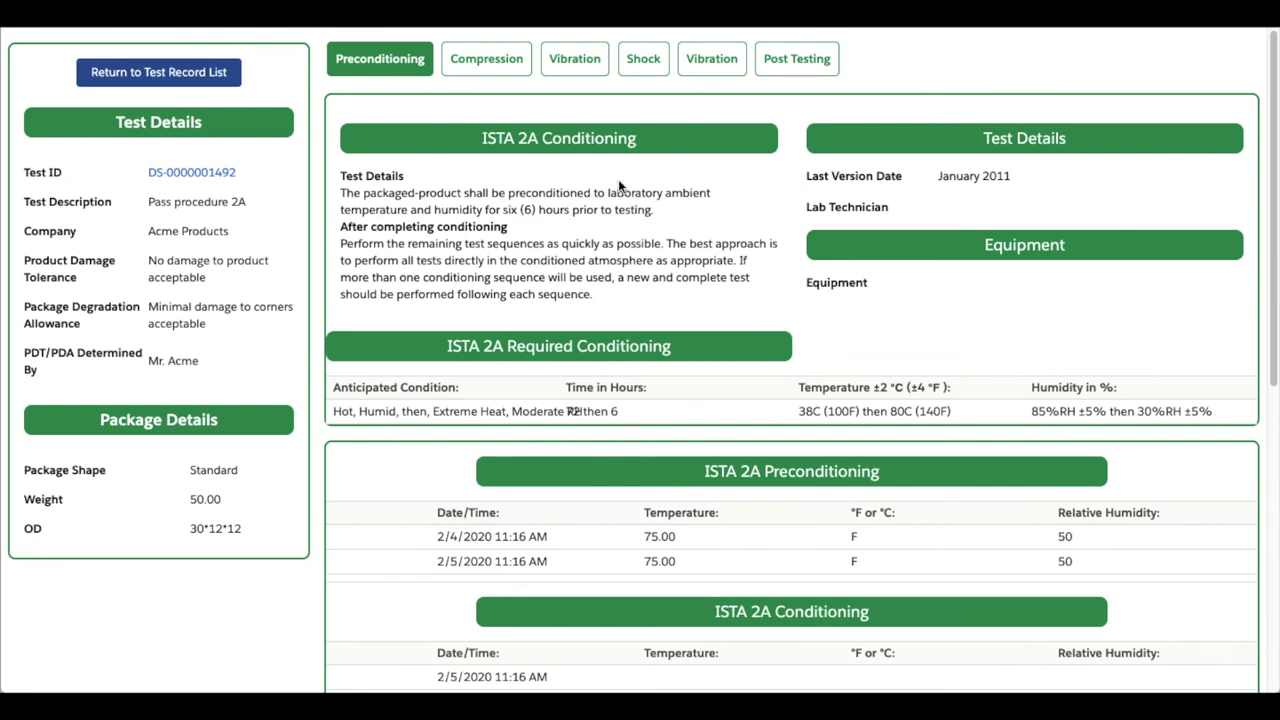
pyautogui.click(470, 62)
pyautogui.scroll(-5, 539, 203)
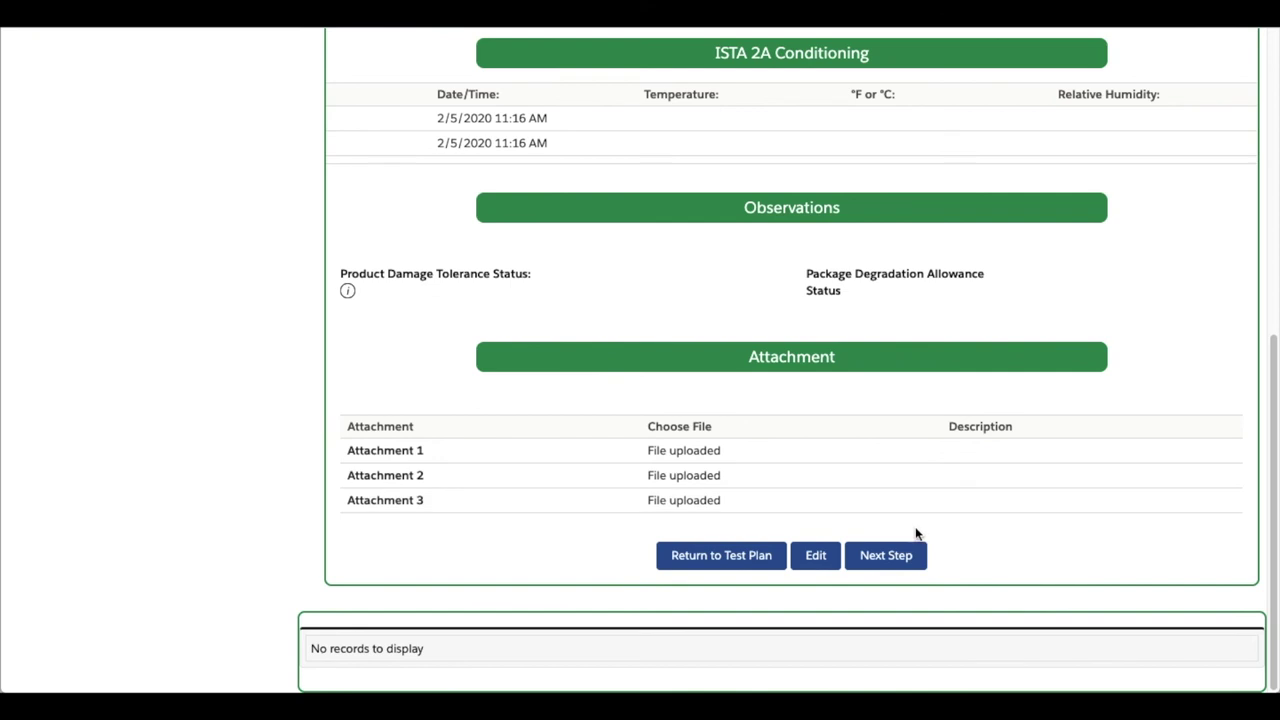
pyautogui.click(818, 558)
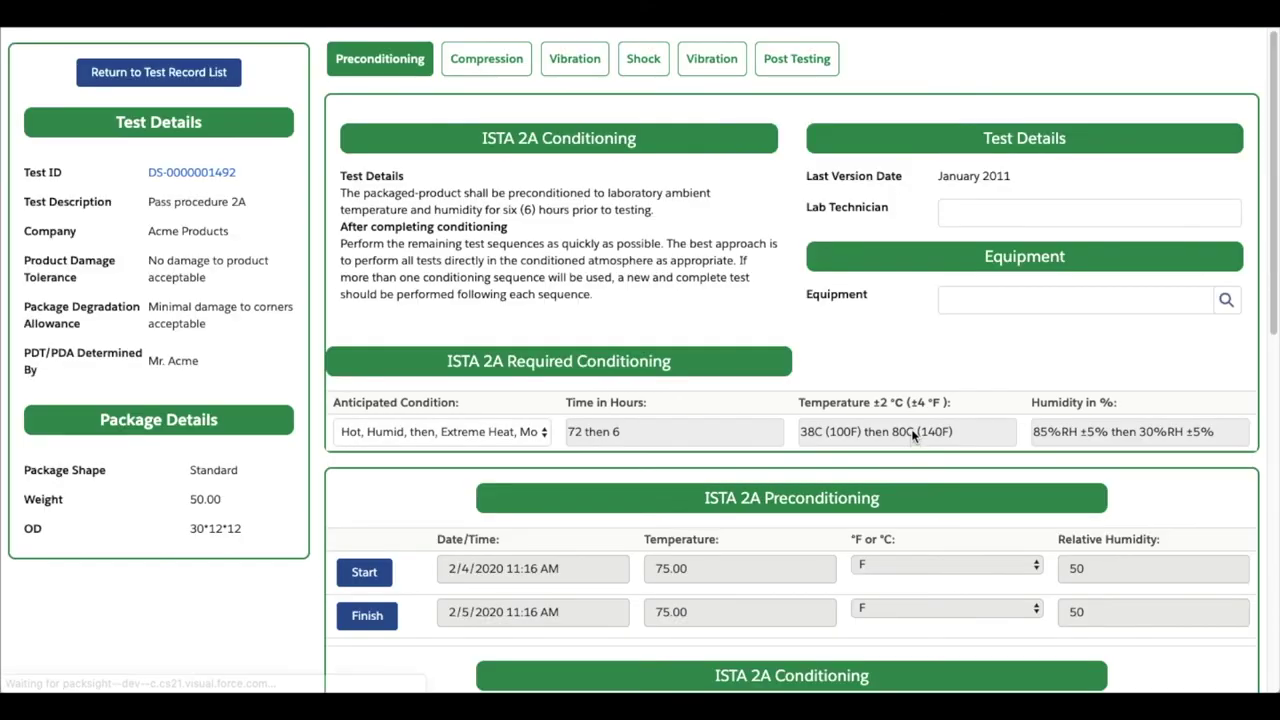
pyautogui.scroll(-15, 900, 480)
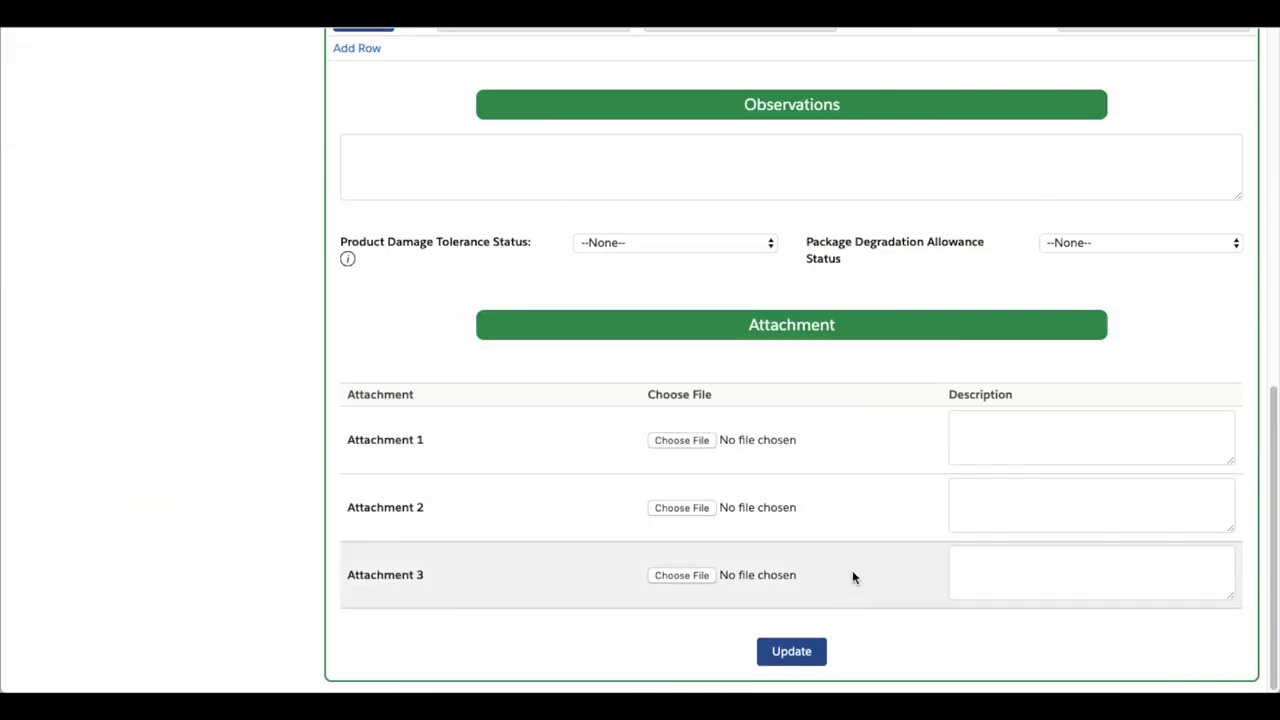
pyautogui.click(810, 656)
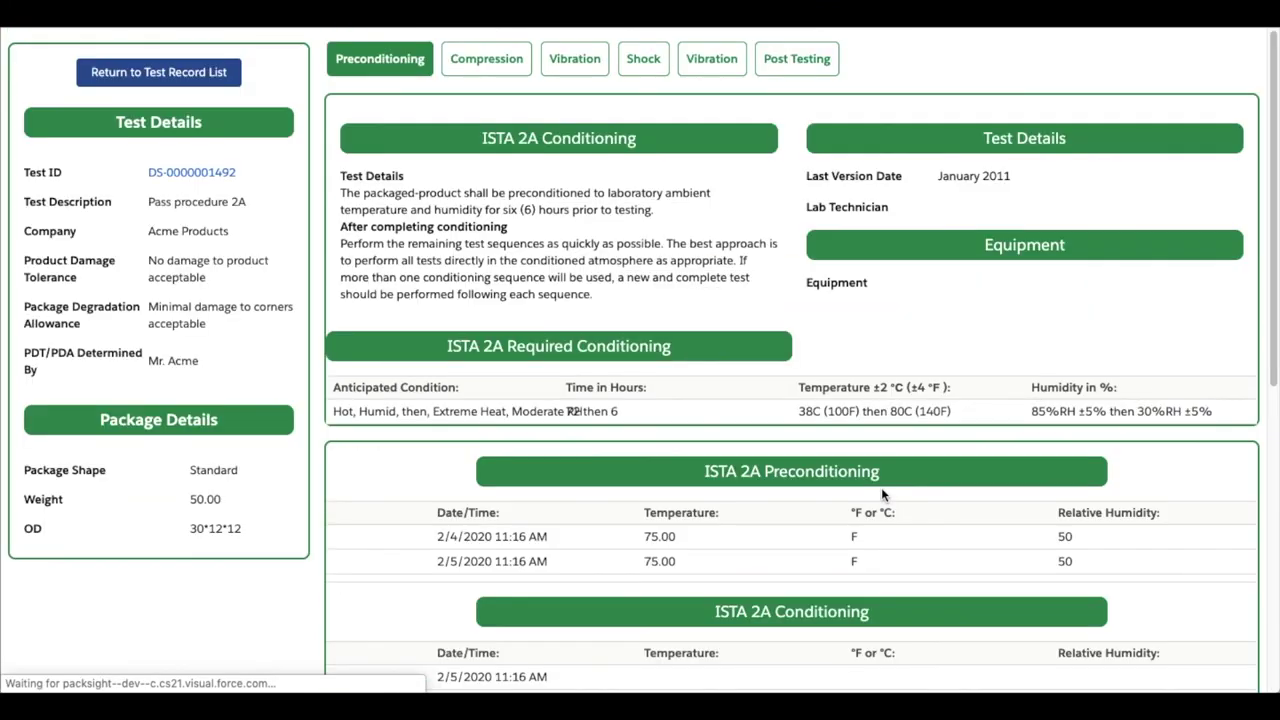
# Step: Advance to the Compression step showing 4284.00 lbf, completed, noted 'All good'
pyautogui.scroll(-5, 855, 403)
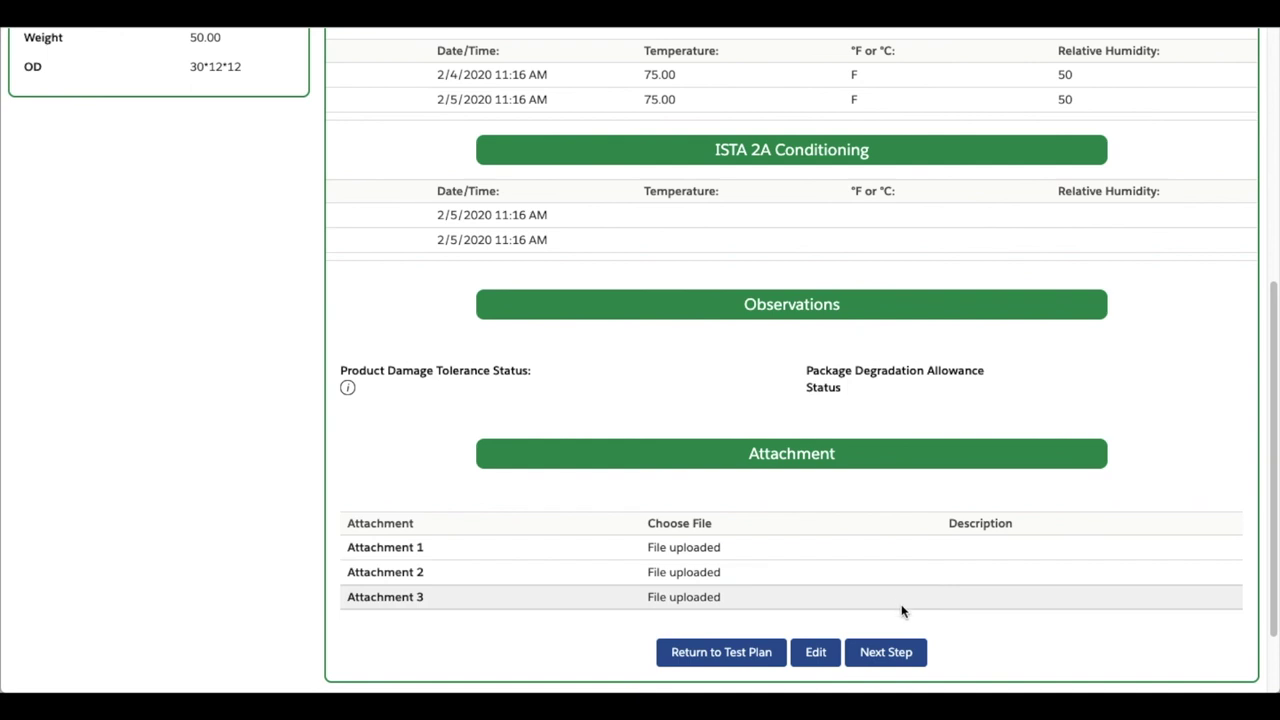
pyautogui.click(893, 654)
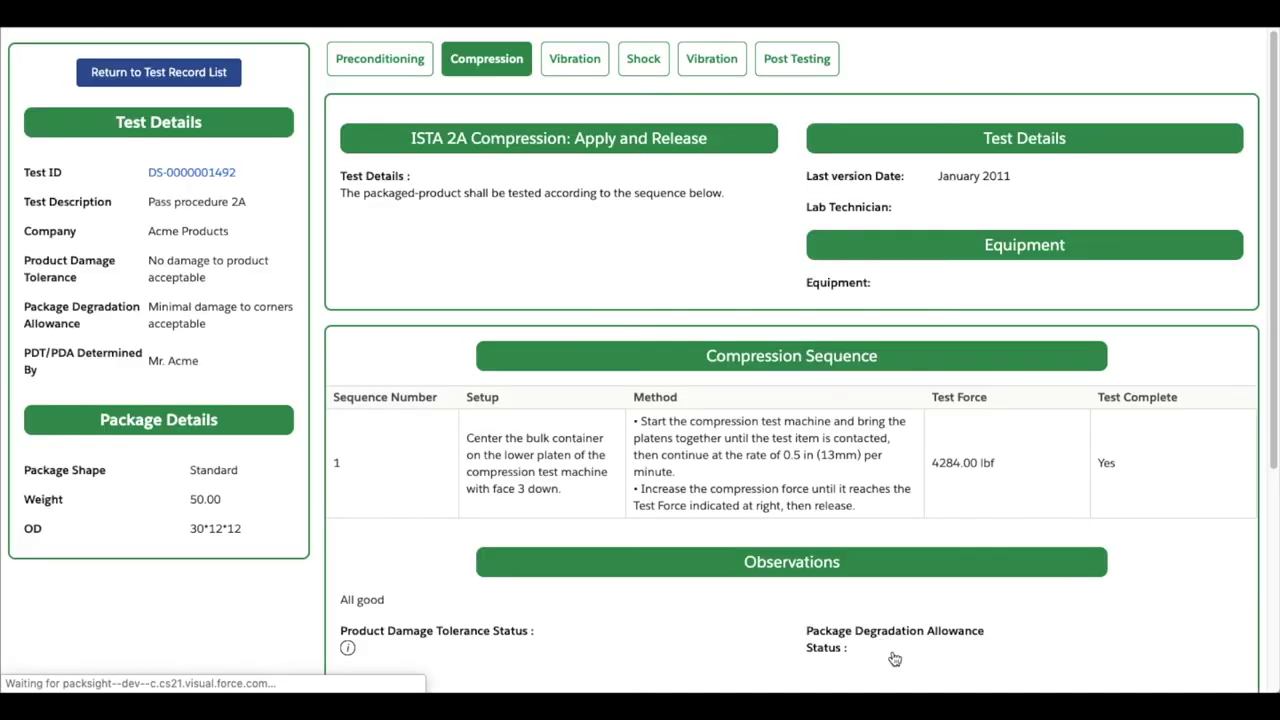
pyautogui.scroll(-5, 829, 360)
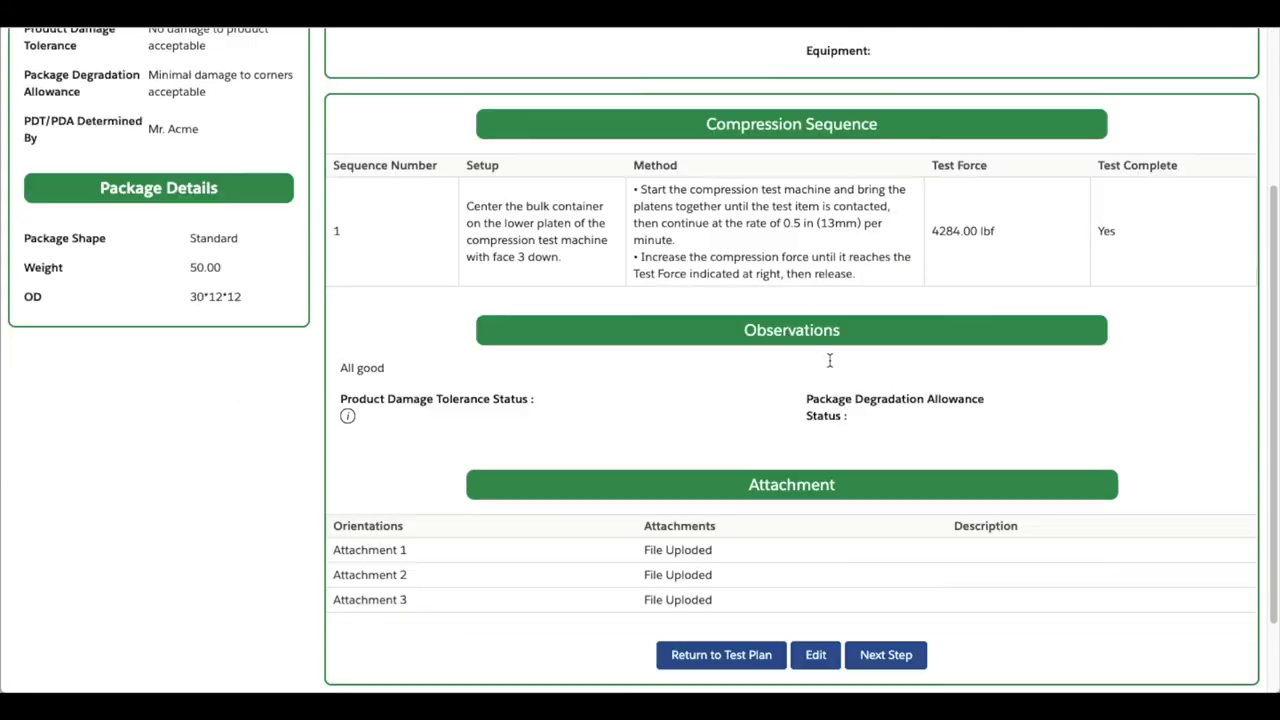
pyautogui.scroll(5, 829, 360)
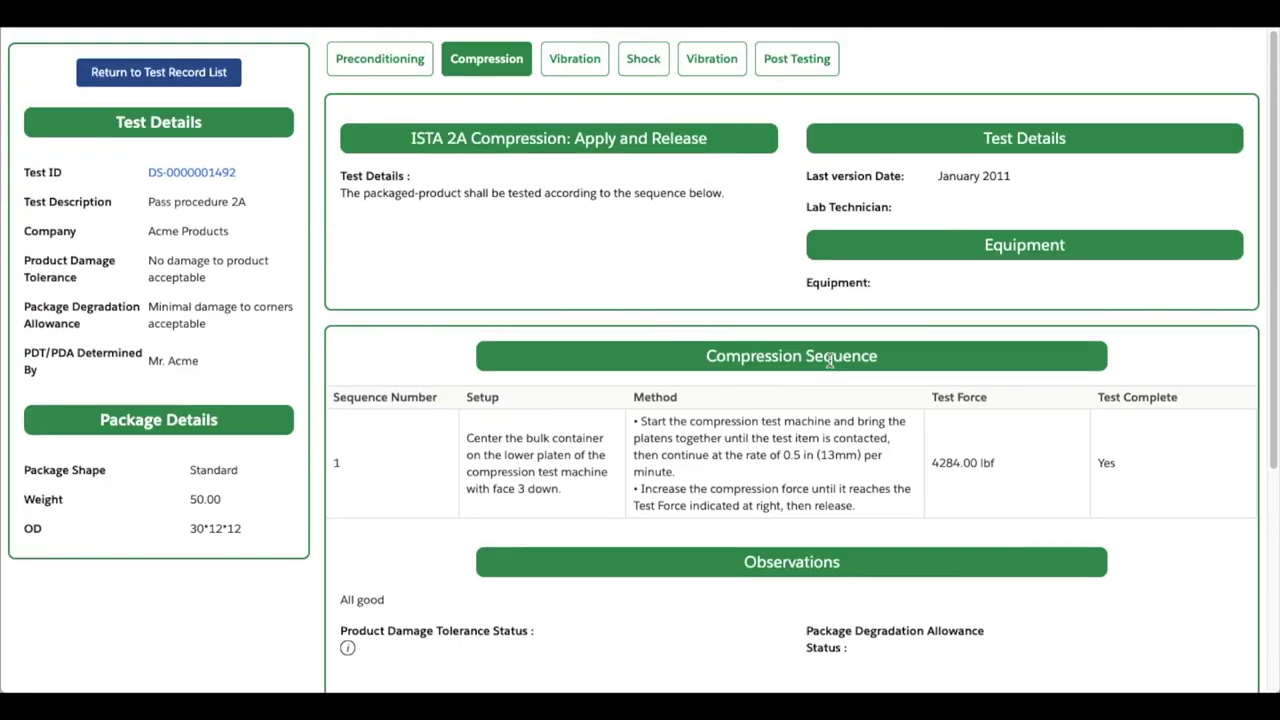
# Step: Save the Post Testing page with its package and product status fields left blank
pyautogui.click(791, 70)
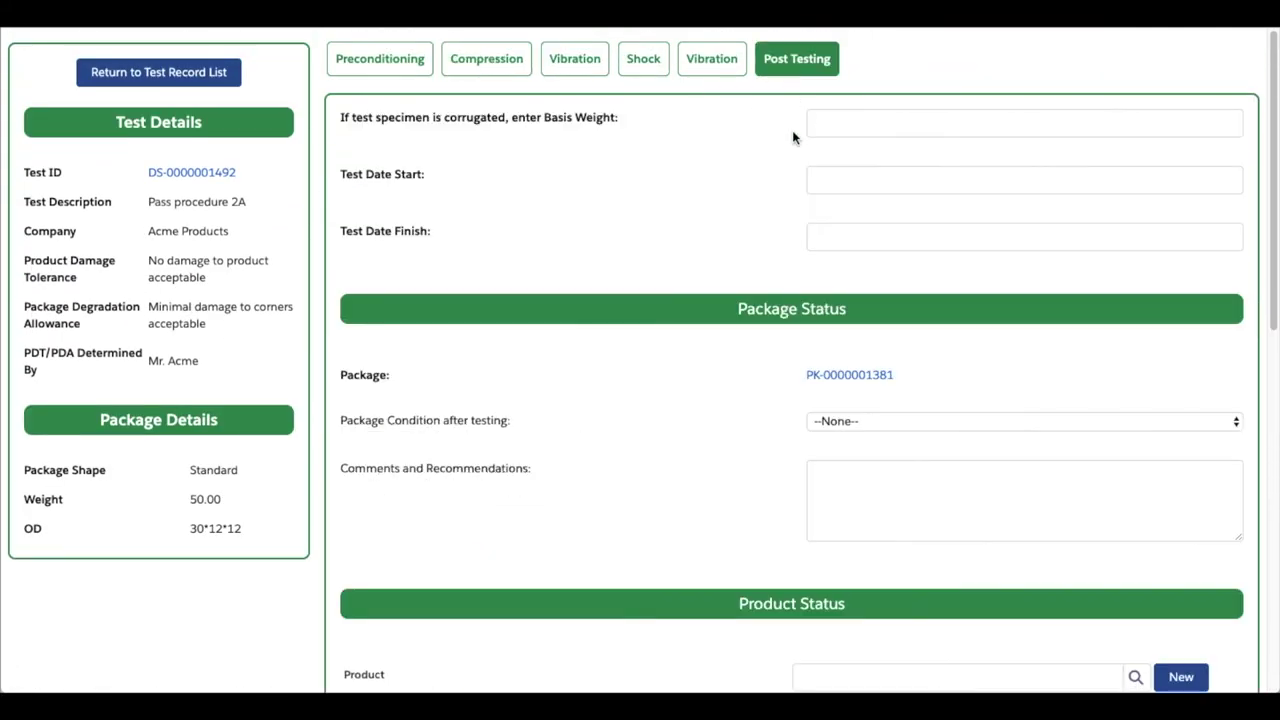
pyautogui.scroll(-3, 793, 138)
pyautogui.scroll(-8, 793, 142)
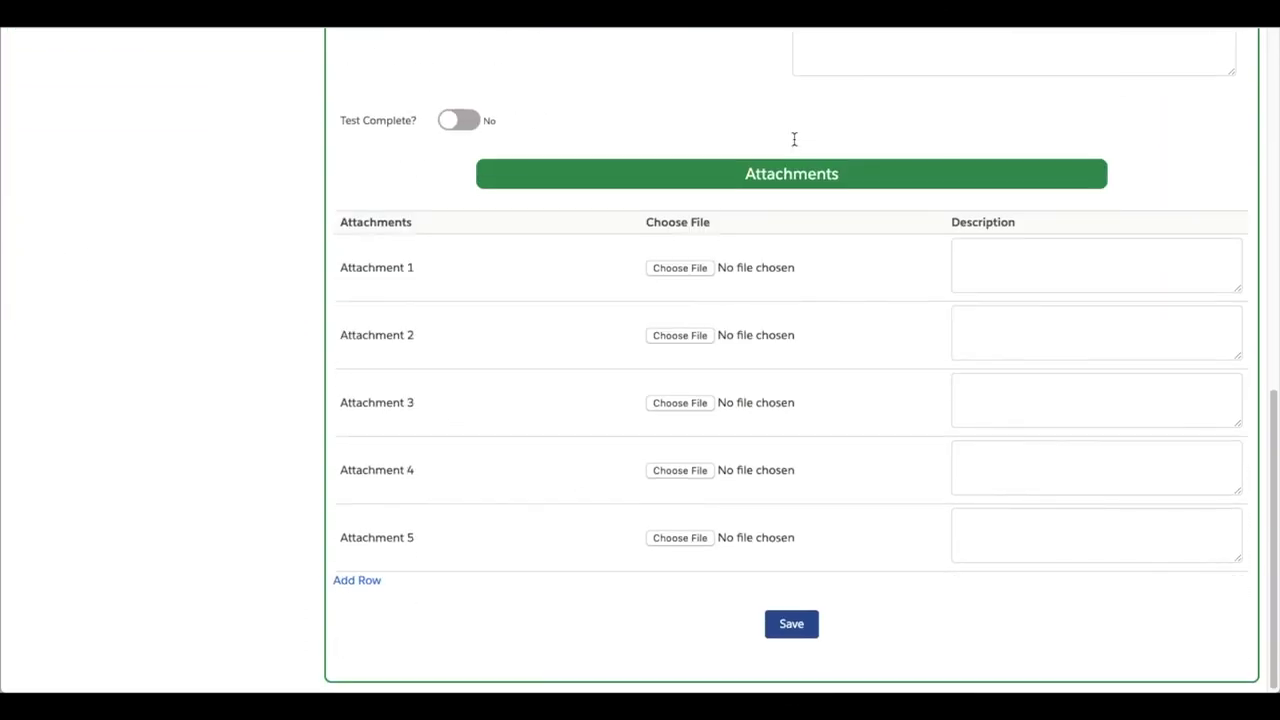
pyautogui.click(789, 630)
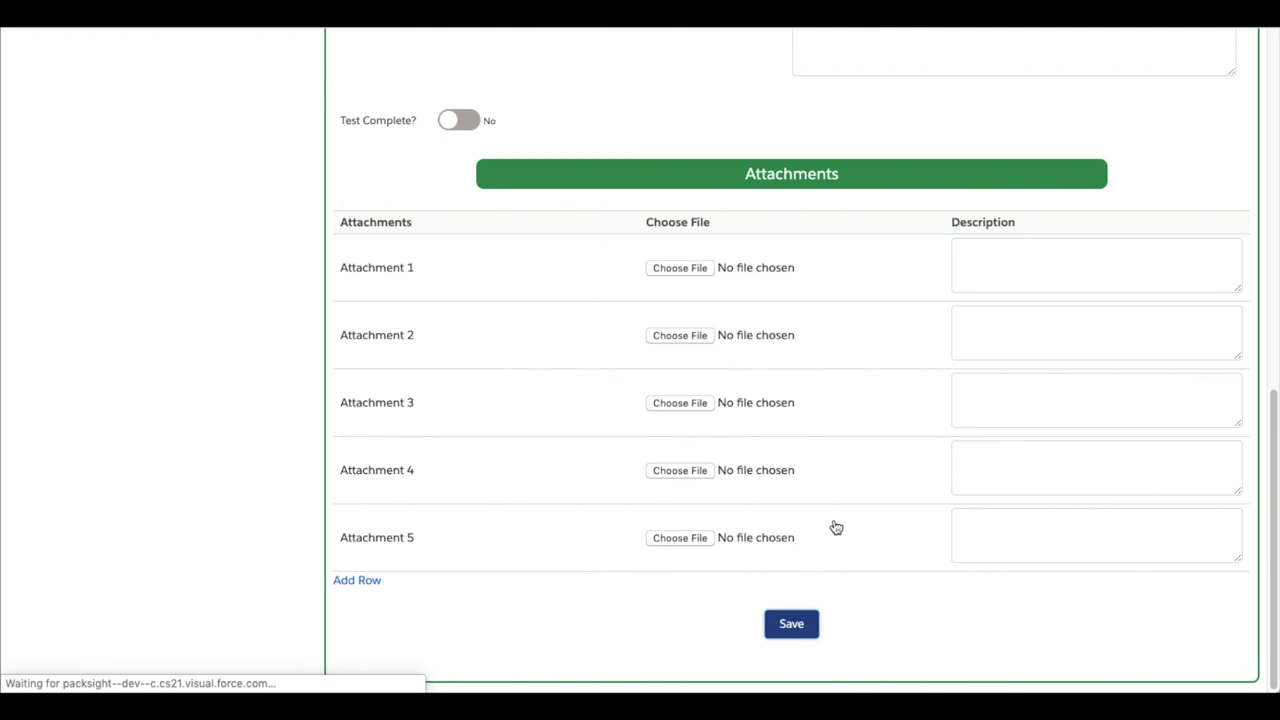
pyautogui.scroll(-3, 834, 526)
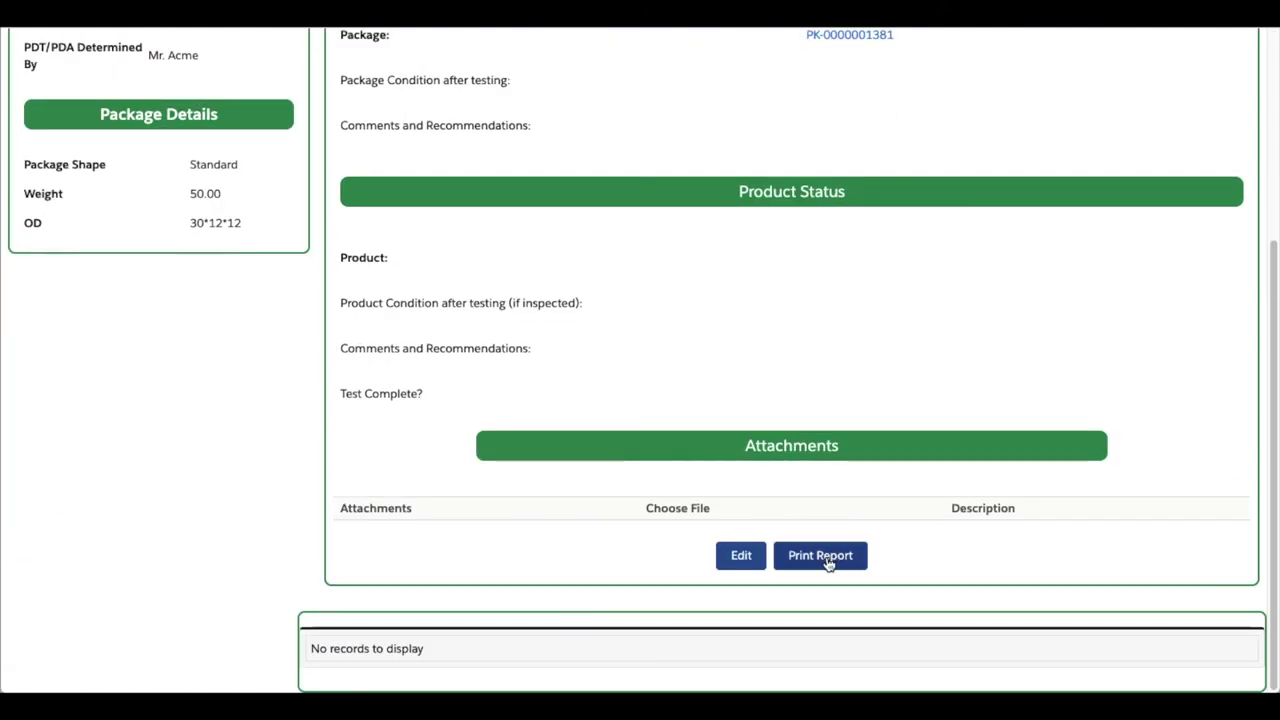